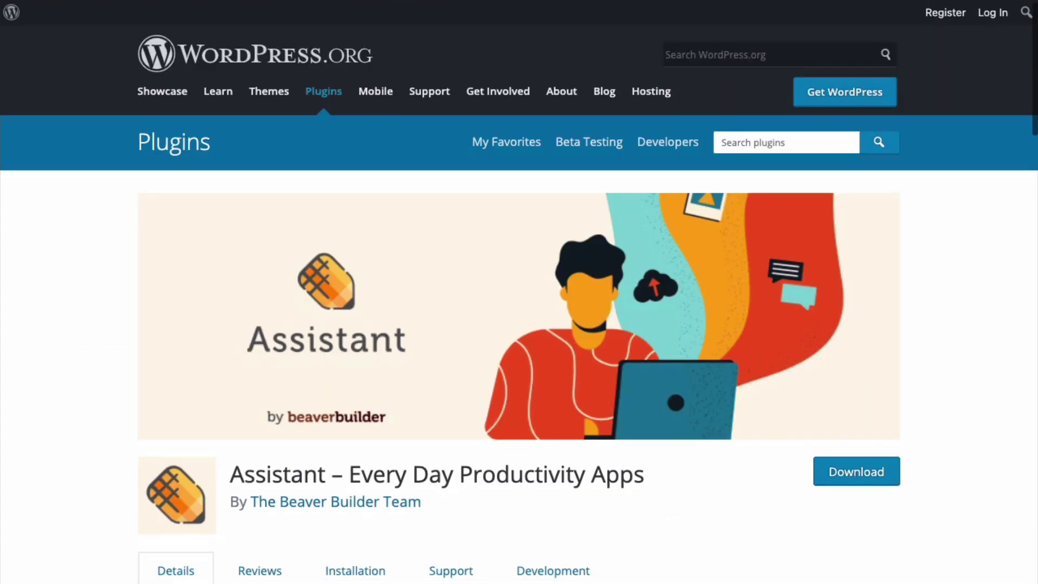
Step: Scroll the 'Assistant – Every Day Productivity Apps' page past the Description to Assistant Features and Screenshots
{"action": "scroll", "coordinate": [519, 291], "scroll_direction": "down", "scroll_amount": 2}
{"action": "scroll", "coordinate": [520, 291], "scroll_direction": "down", "scroll_amount": 3}
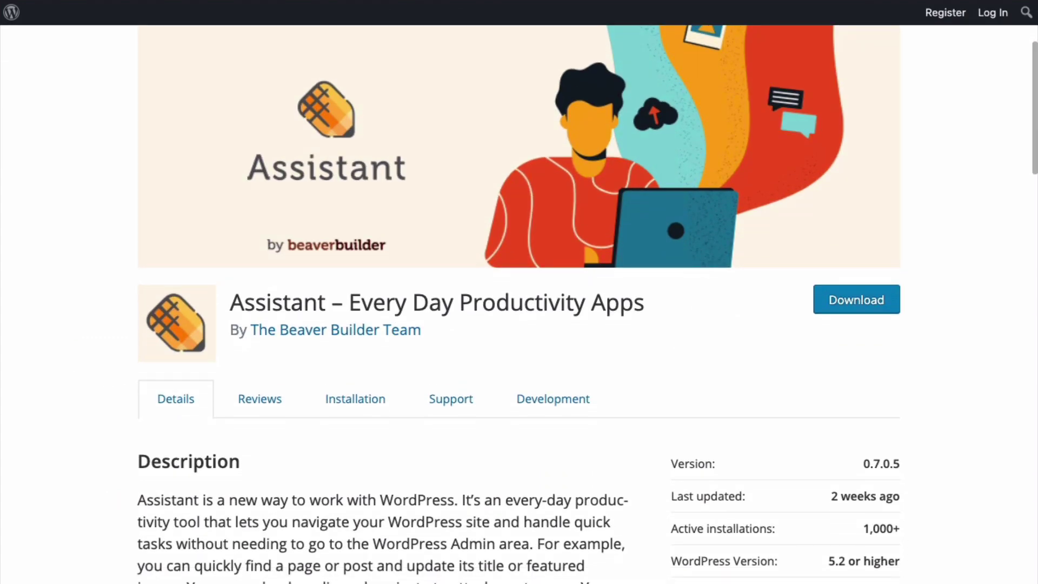
{"action": "scroll", "coordinate": [519, 292], "scroll_direction": "down", "scroll_amount": 5}
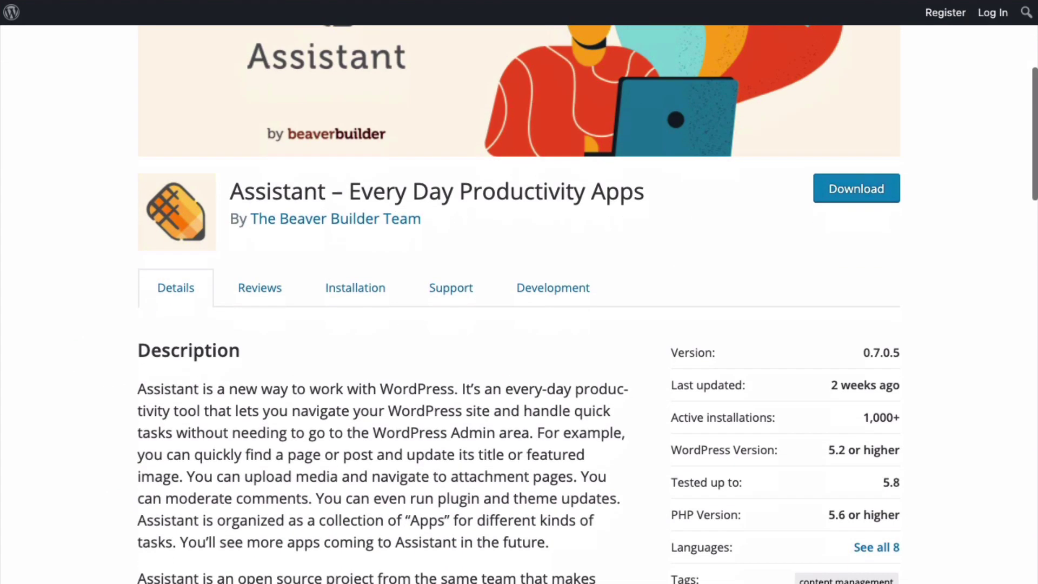
{"action": "scroll", "coordinate": [519, 292], "scroll_direction": "down", "scroll_amount": 5}
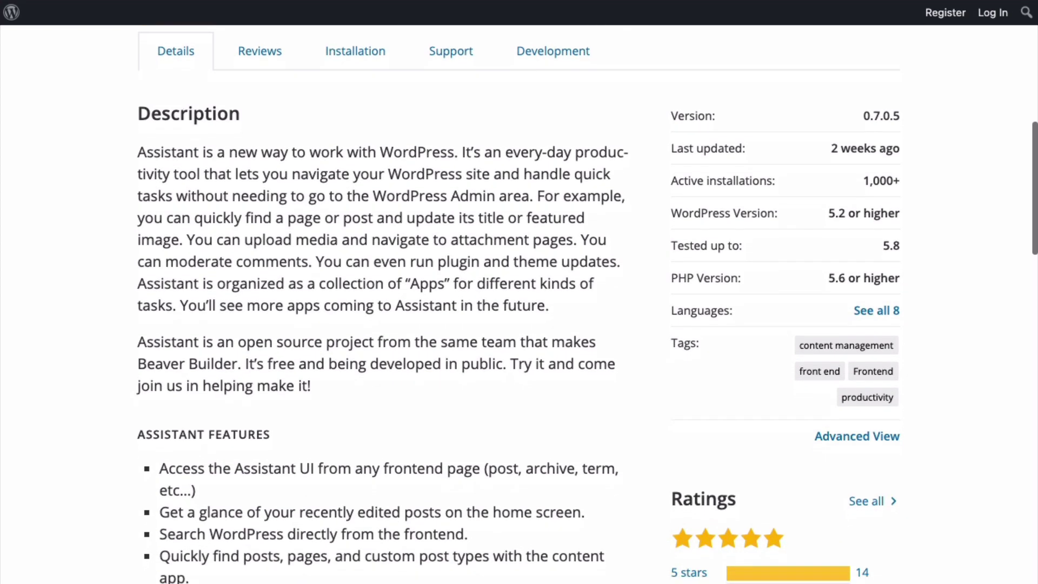
{"action": "scroll", "coordinate": [519, 292], "scroll_direction": "down", "scroll_amount": 2}
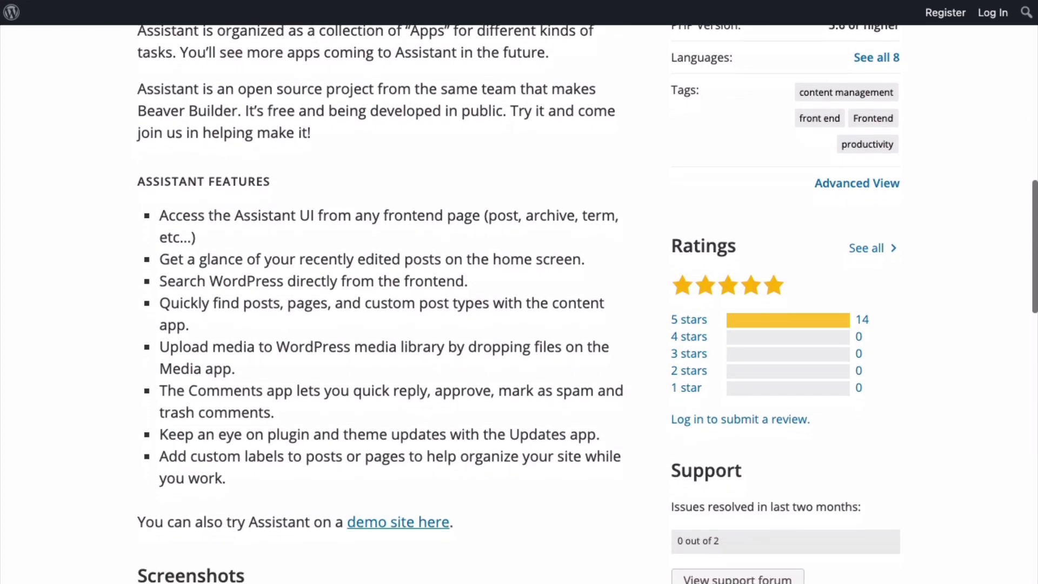
{"action": "scroll", "coordinate": [519, 292], "scroll_direction": "down", "scroll_amount": 5}
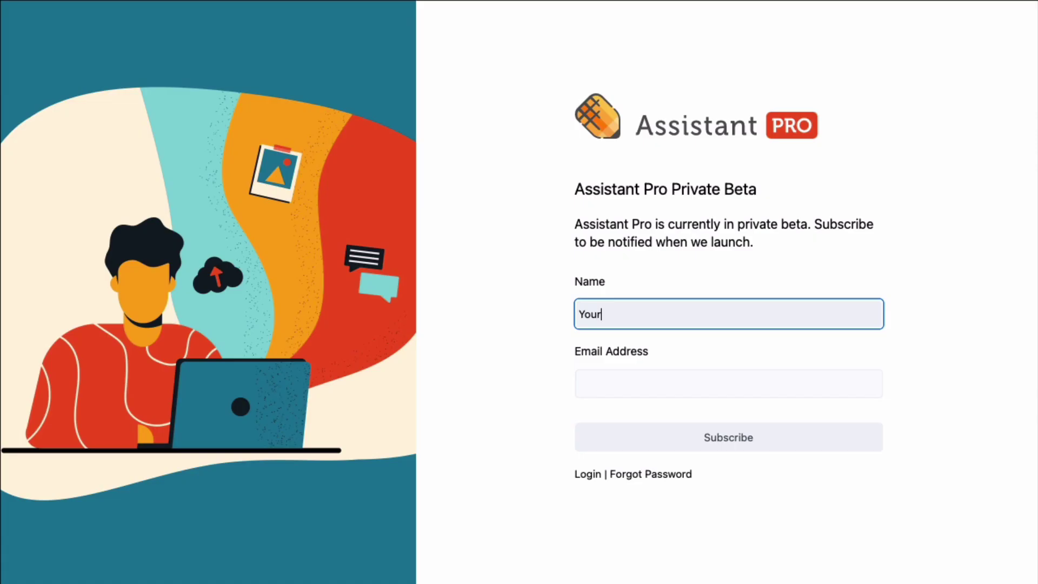
Step: Fill in a name and e-mail address on the Private Beta form and move to Subscribe
{"action": "type", "text": "r Name"}
{"action": "key", "text": "Tab"}
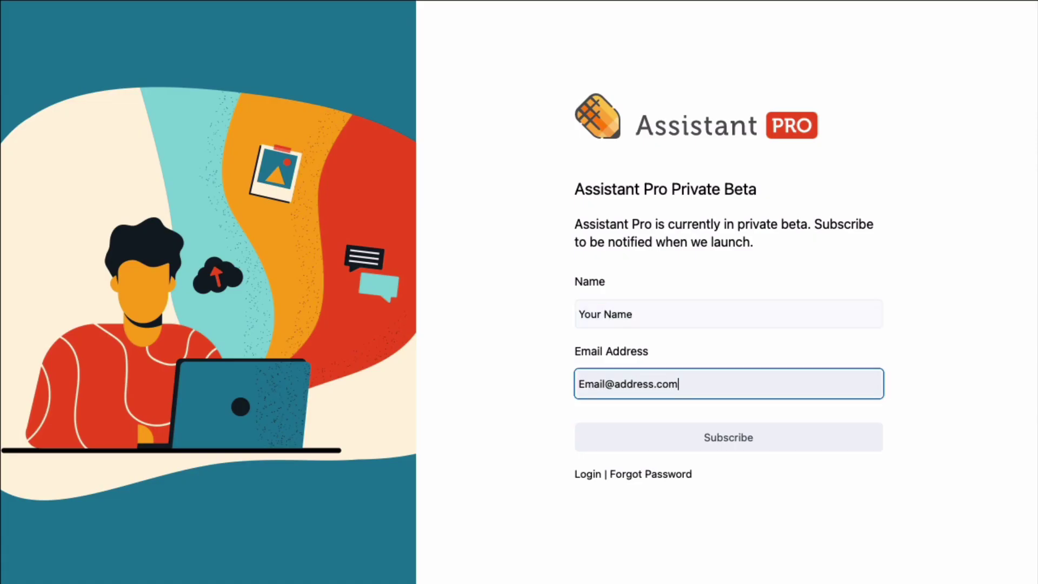
{"action": "type", "text": "Email@address.com"}
{"action": "key", "text": "Tab"}
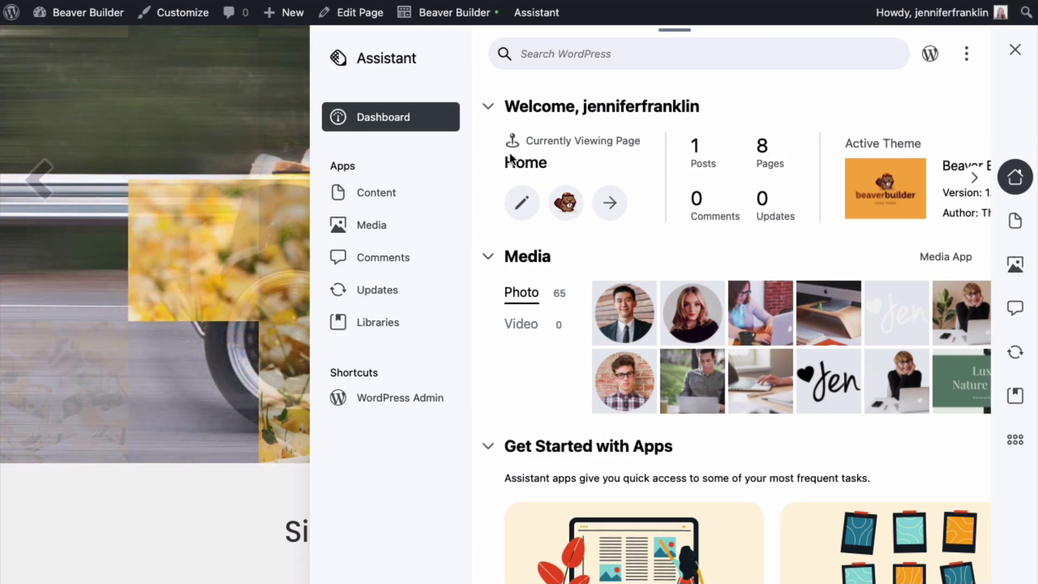
Step: Browse the Content app's Pages list, then the Media, Comments and Updates apps
{"action": "left_click", "coordinate": [428, 193]}
{"action": "left_click", "coordinate": [405, 97]}
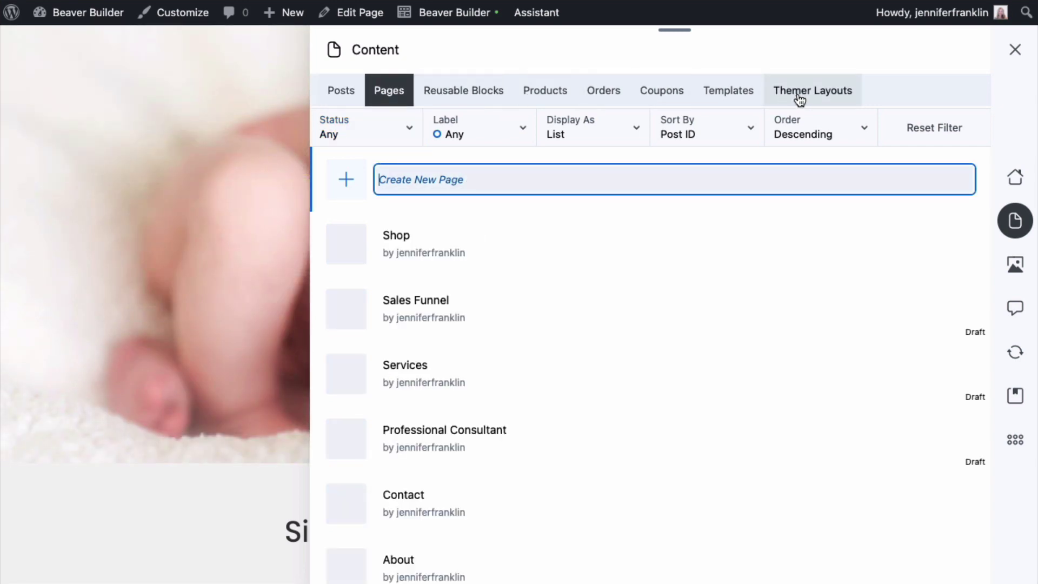
{"action": "left_click", "coordinate": [1015, 264]}
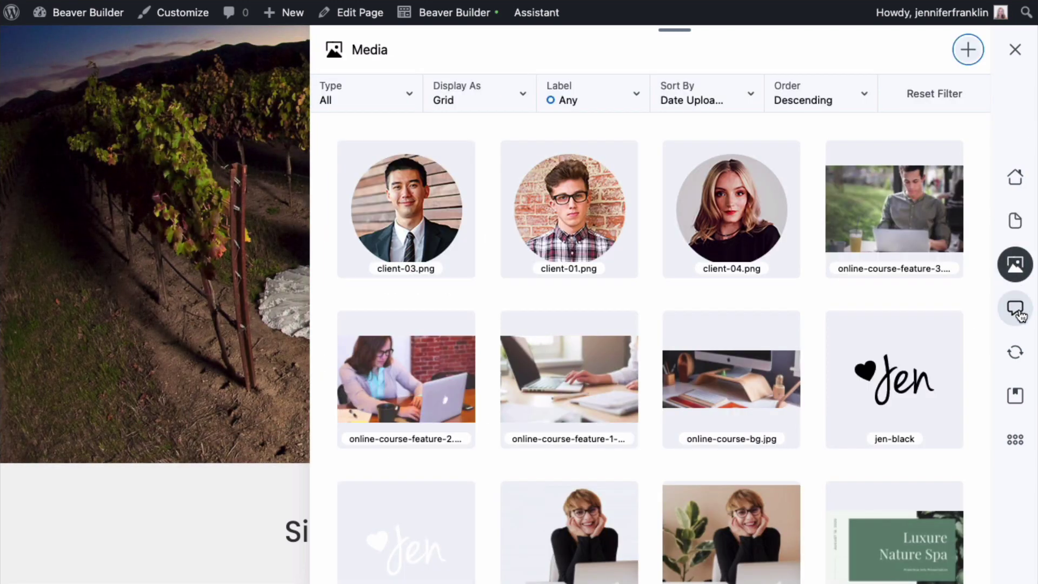
{"action": "left_click", "coordinate": [1014, 308]}
{"action": "left_click", "coordinate": [1015, 357]}
{"action": "mouse_move", "coordinate": [96, 45]}
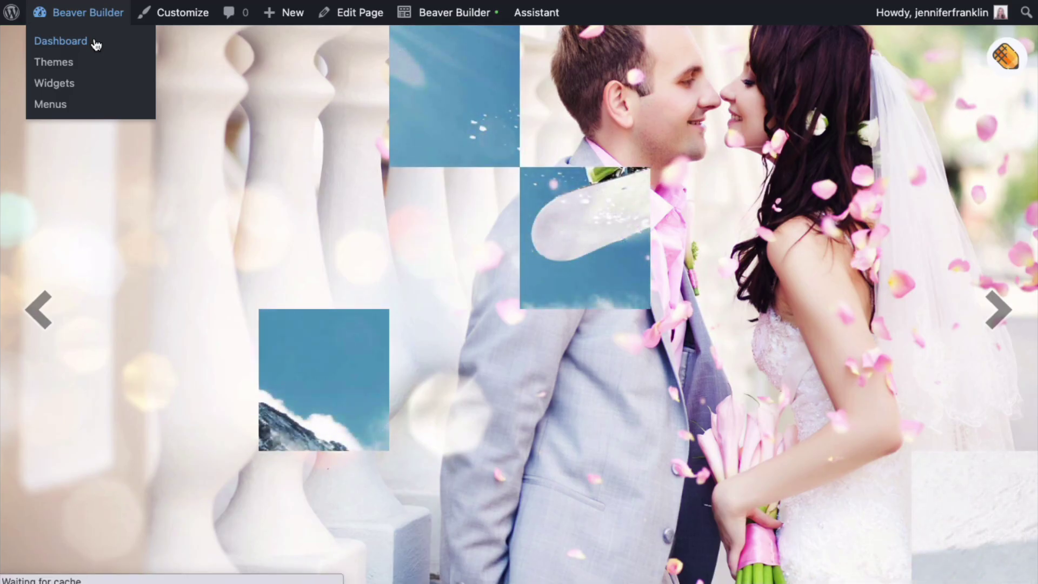
Step: Go to the admin Dashboard, then the All Pages list, then the Media Library
{"action": "left_click", "coordinate": [61, 42]}
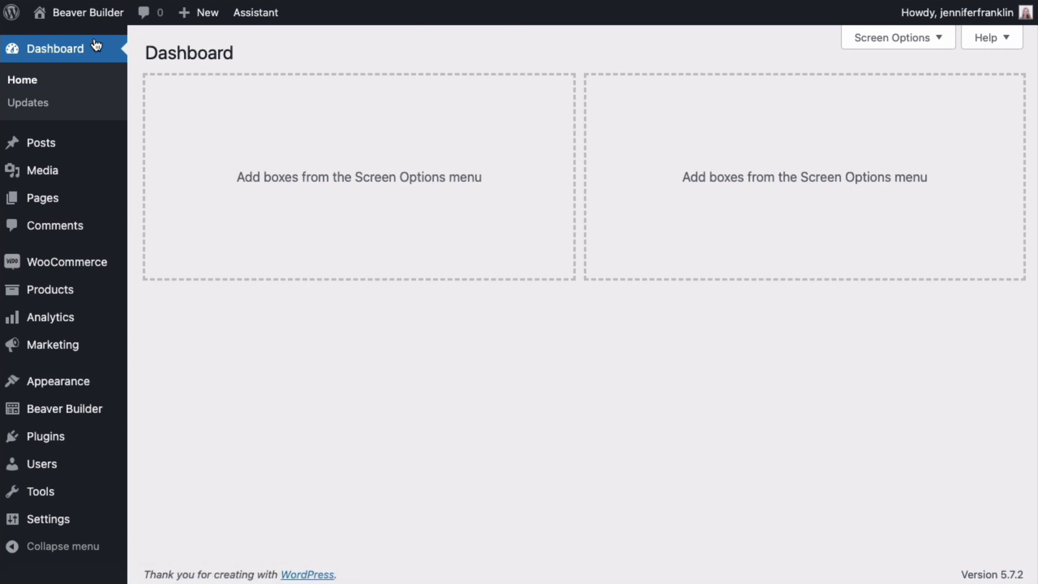
{"action": "left_click", "coordinate": [43, 198]}
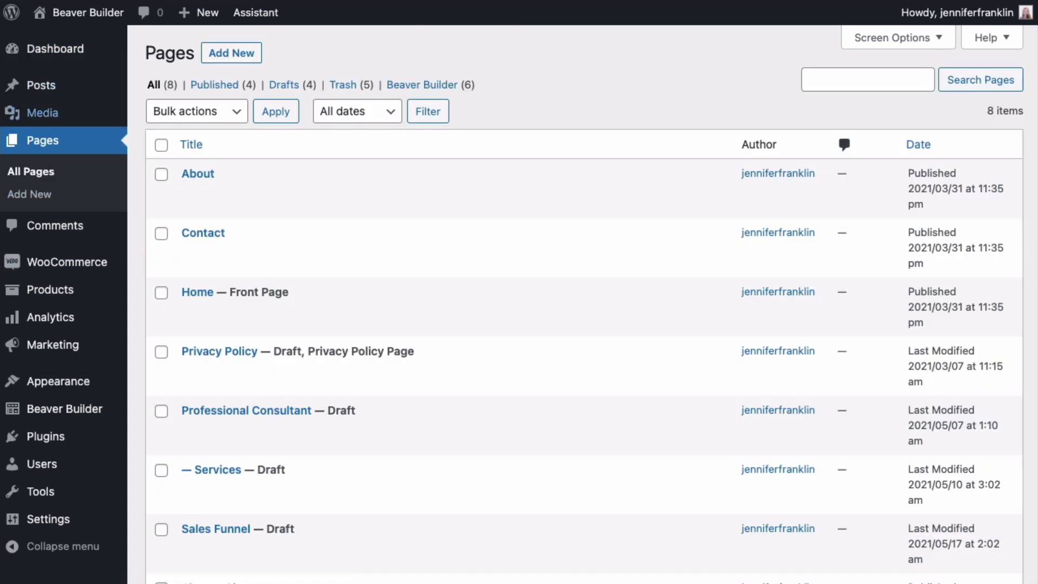
{"action": "left_click", "coordinate": [42, 112]}
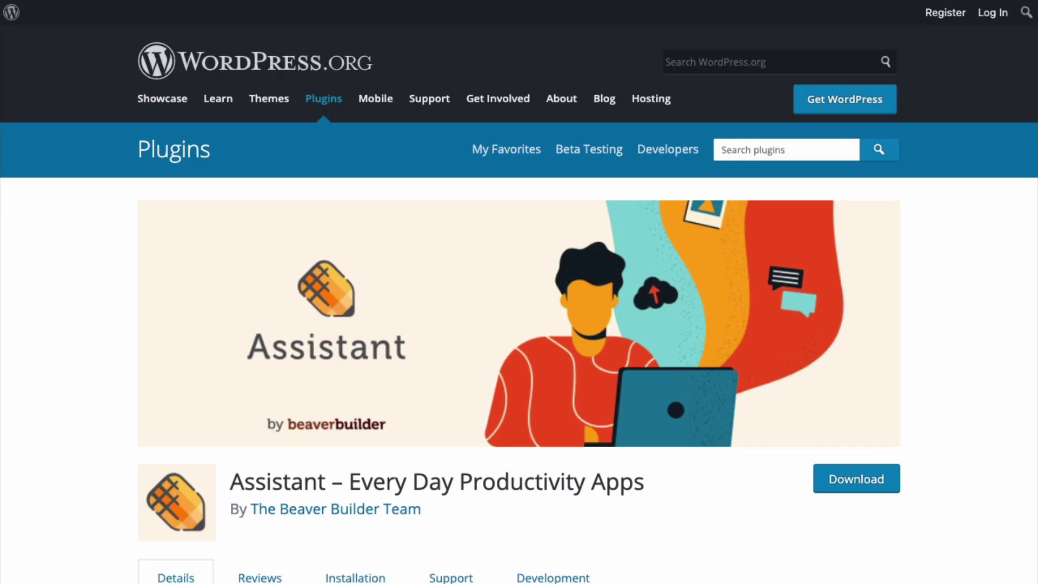
Step: Review the Assistant v0.7 page's Edit settings, checking the visibility options without changing them
{"action": "scroll", "coordinate": [519, 303], "scroll_direction": "down", "scroll_amount": 3}
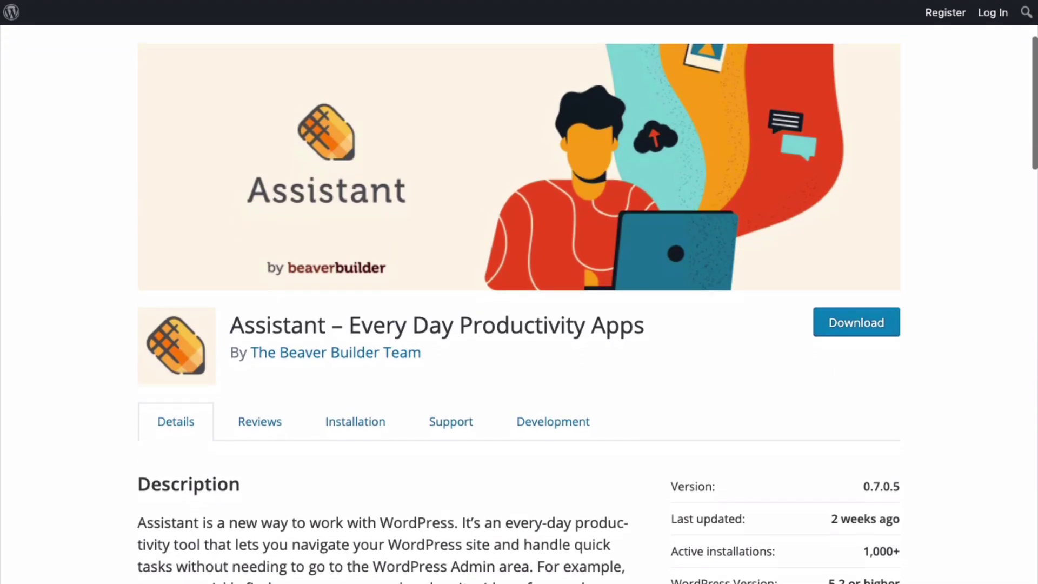
{"action": "scroll", "coordinate": [519, 302], "scroll_direction": "down", "scroll_amount": 1}
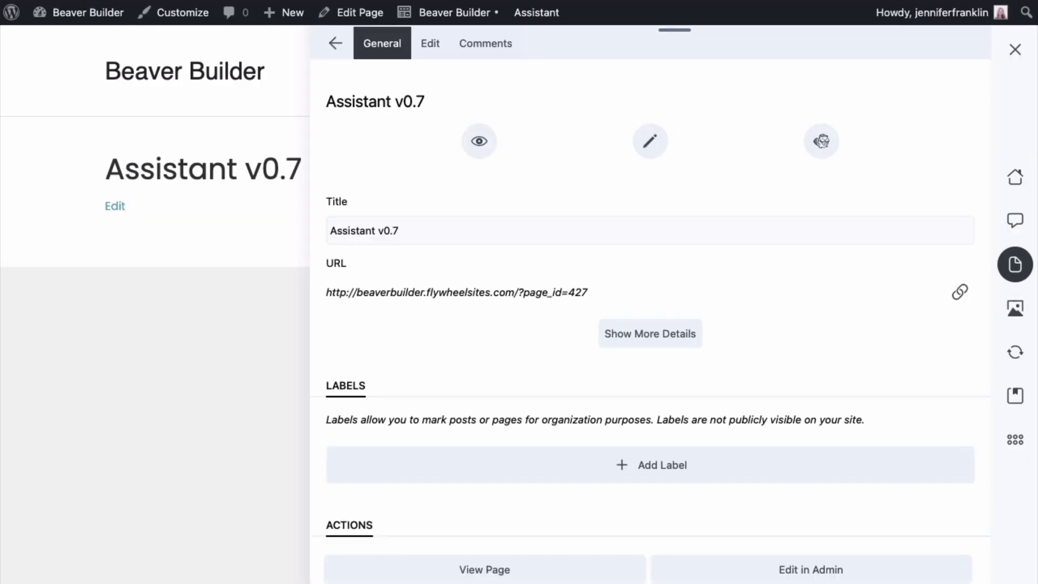
{"action": "scroll", "coordinate": [651, 303], "scroll_direction": "down", "scroll_amount": 3}
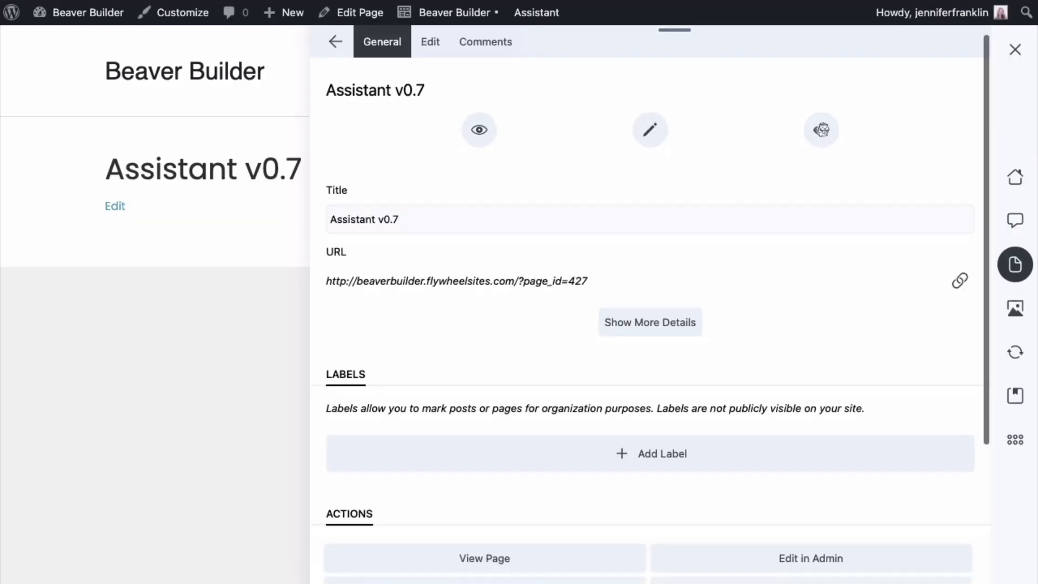
{"action": "scroll", "coordinate": [650, 325], "scroll_direction": "down", "scroll_amount": 2}
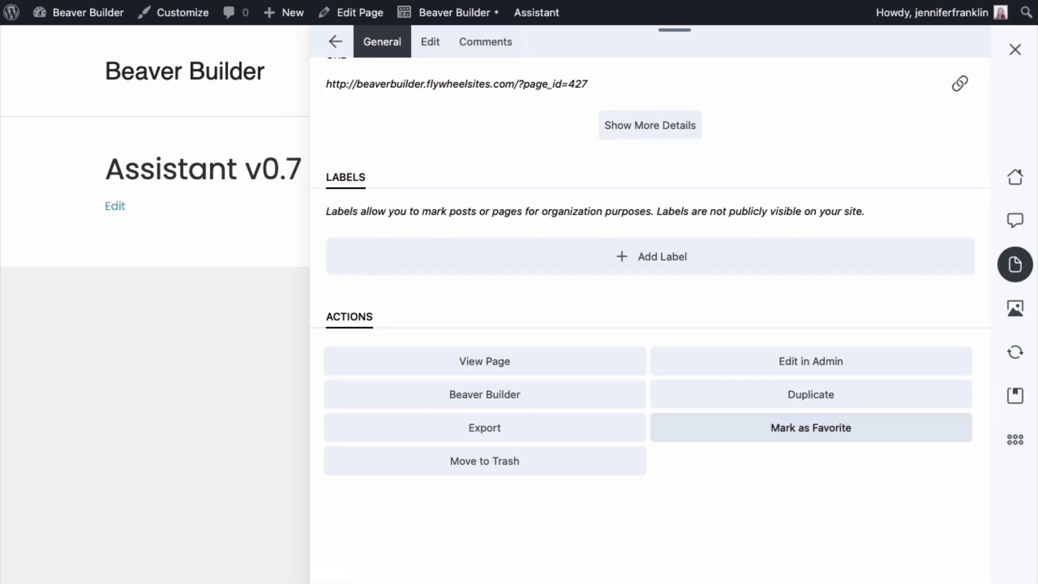
{"action": "scroll", "coordinate": [650, 303], "scroll_direction": "up", "scroll_amount": 5}
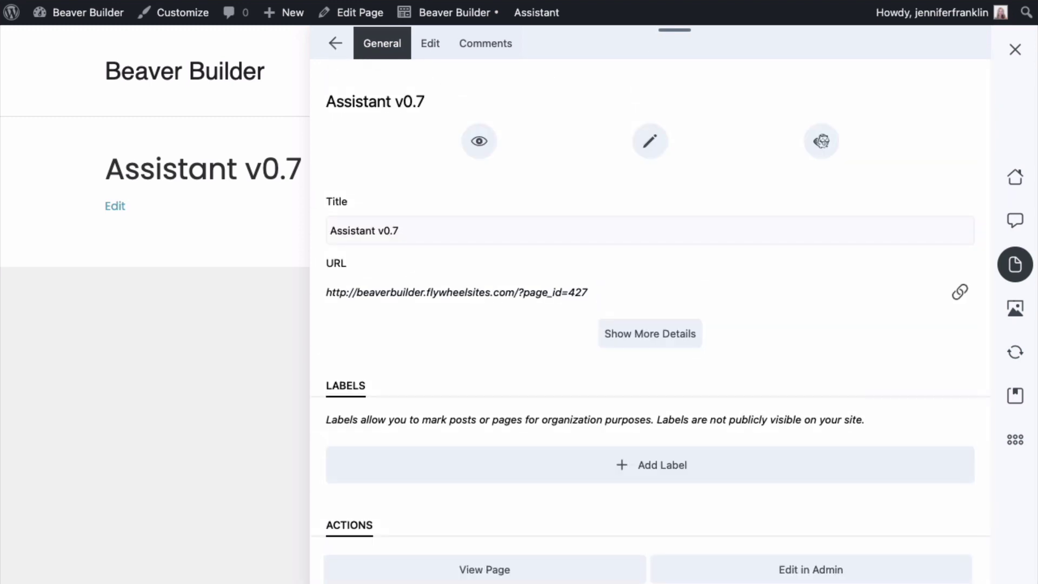
{"action": "left_click", "coordinate": [431, 43]}
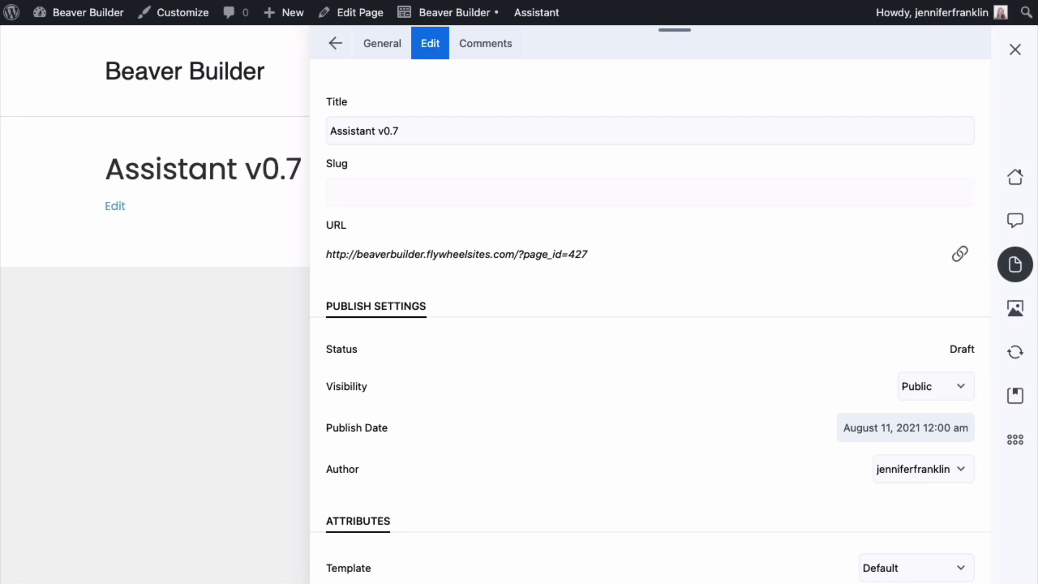
{"action": "key", "text": "Tab"}
{"action": "key", "text": "Tab"}
{"action": "key", "text": "Tab"}
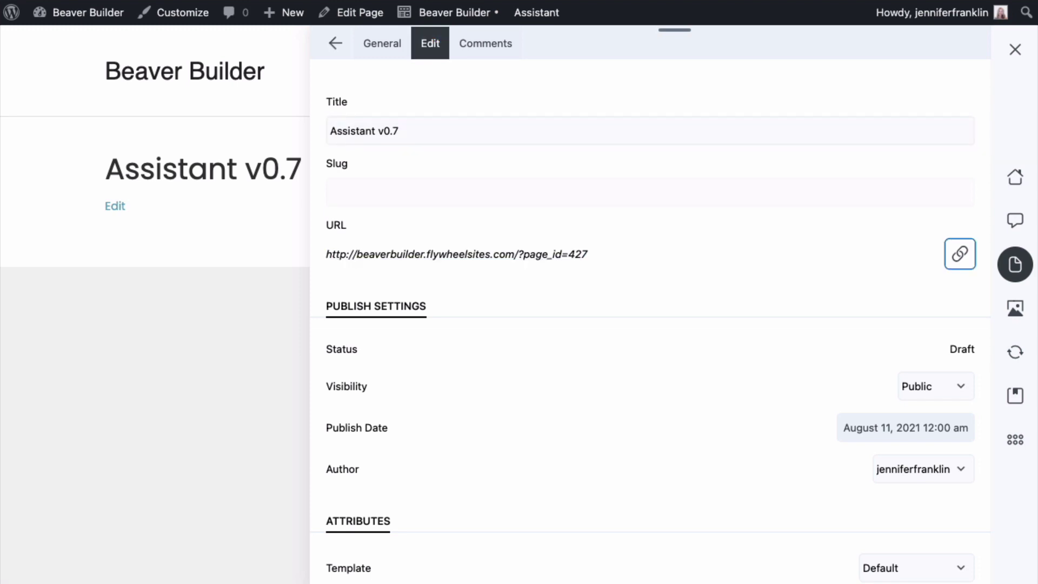
{"action": "scroll", "coordinate": [650, 331], "scroll_direction": "down", "scroll_amount": 3}
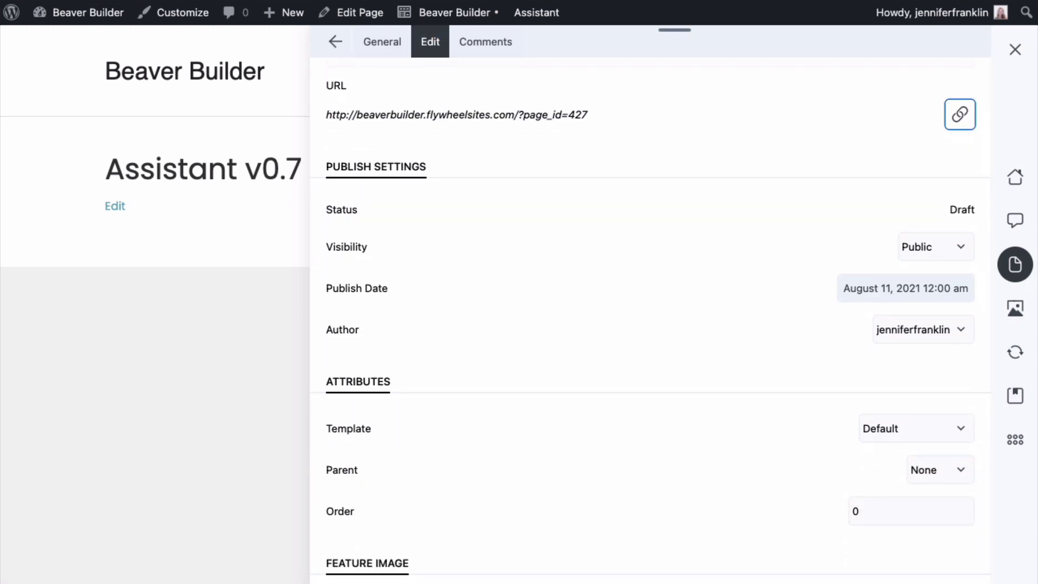
{"action": "key", "text": "Tab"}
{"action": "key", "text": "space"}
{"action": "key", "text": "Escape"}
{"action": "scroll", "coordinate": [651, 325], "scroll_direction": "down", "scroll_amount": 5}
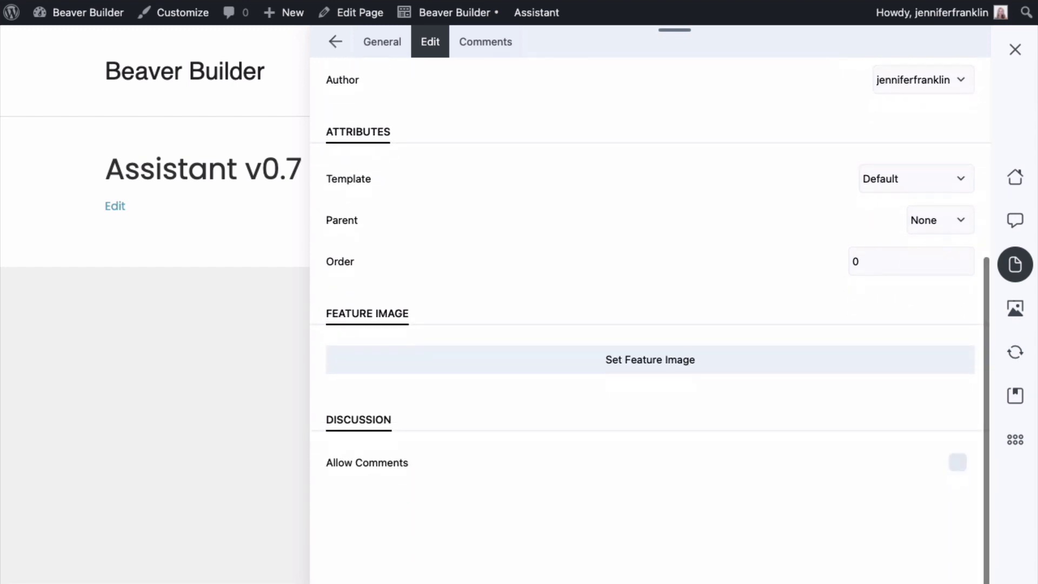
Step: Set the first library image as the page's feature image and publish
{"action": "left_click", "coordinate": [651, 359]}
{"action": "left_click", "coordinate": [92, 216]}
{"action": "left_click", "coordinate": [934, 540]}
{"action": "left_click", "coordinate": [950, 560]}
Step: Tick Allow Comments on the page and publish the change
{"action": "scroll", "coordinate": [651, 324], "scroll_direction": "down", "scroll_amount": 5}
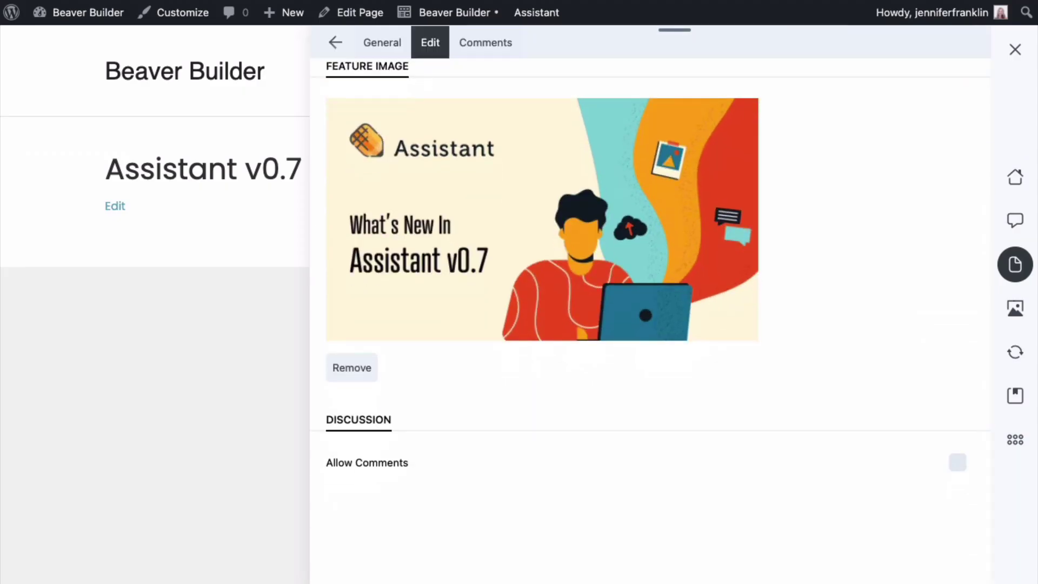
{"action": "left_click", "coordinate": [958, 463]}
{"action": "left_click", "coordinate": [948, 559]}
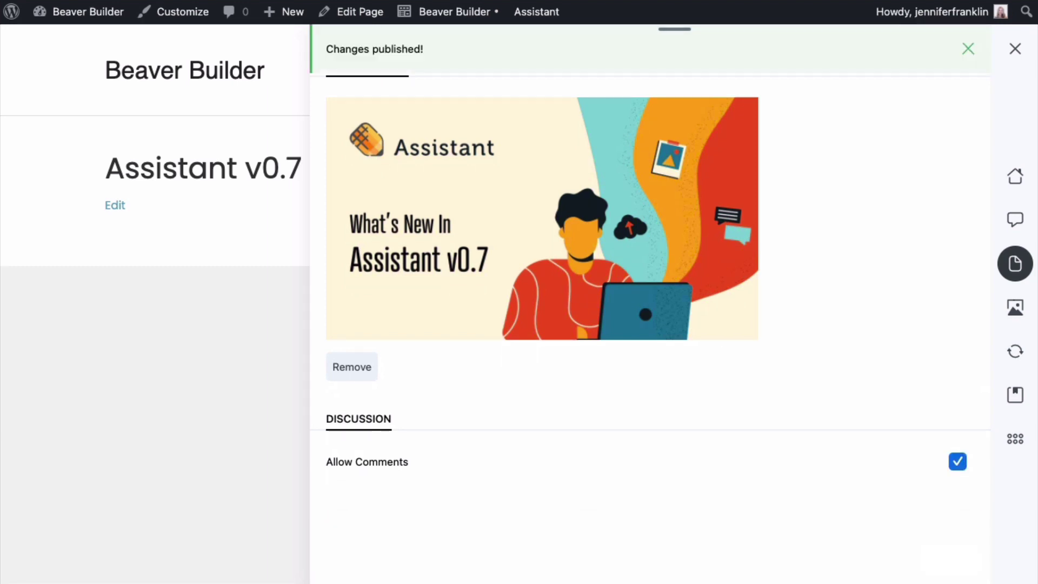
Step: Check the page's Comments tab, then return to its General tab
{"action": "scroll", "coordinate": [650, 325], "scroll_direction": "up", "scroll_amount": 5}
{"action": "scroll", "coordinate": [650, 303], "scroll_direction": "up", "scroll_amount": 10}
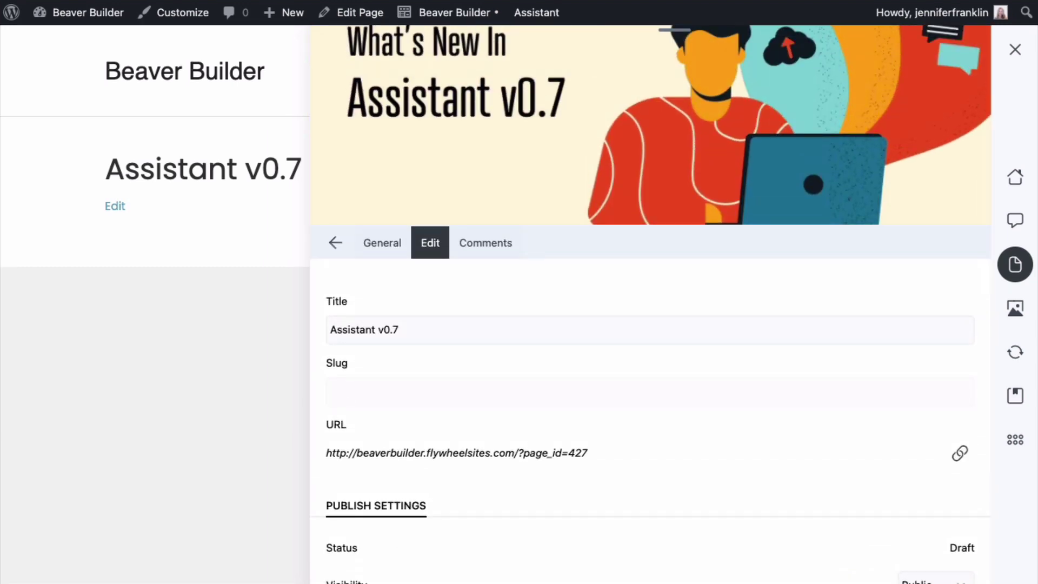
{"action": "left_click", "coordinate": [485, 242]}
{"action": "left_click", "coordinate": [382, 380]}
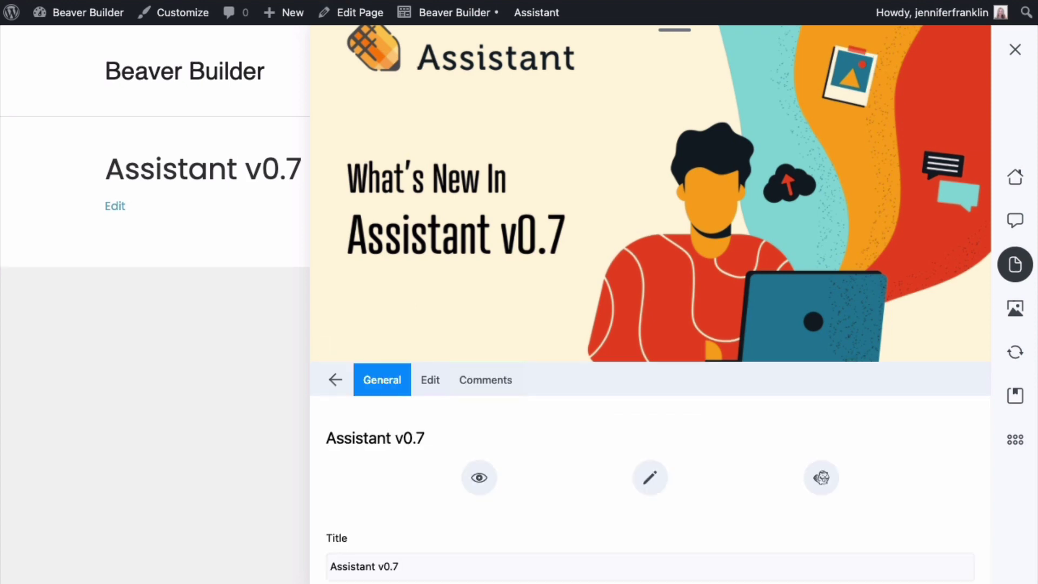
{"action": "scroll", "coordinate": [651, 303], "scroll_direction": "down", "scroll_amount": 10}
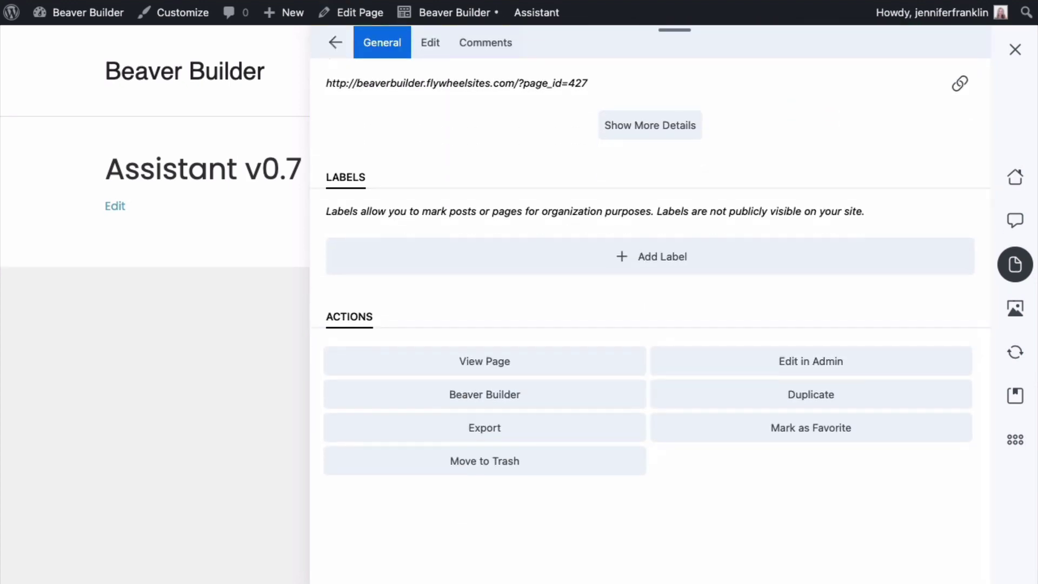
{"action": "scroll", "coordinate": [650, 303], "scroll_direction": "up", "scroll_amount": 11}
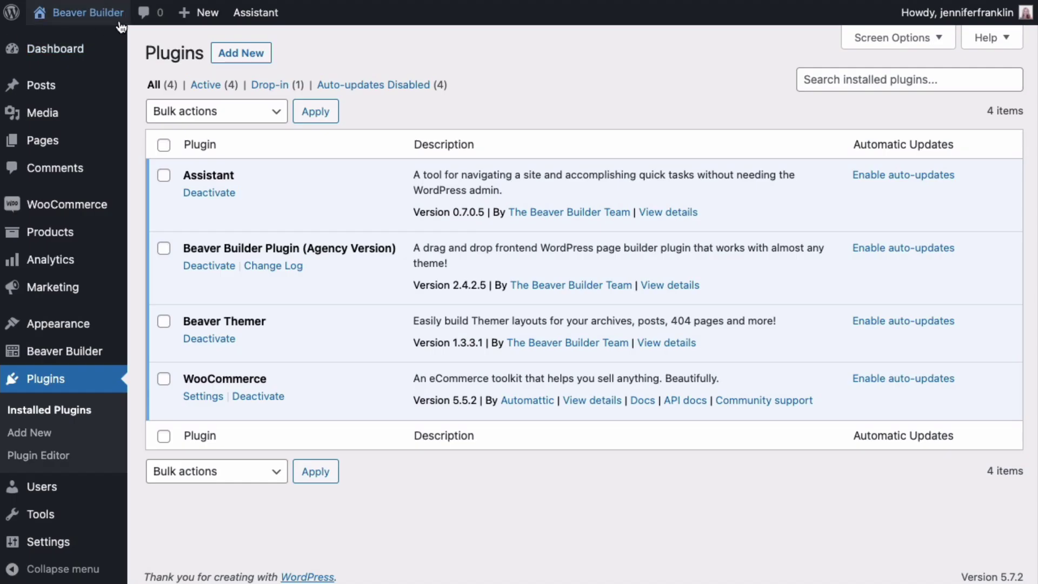
Step: Visit the live site from the admin bar and scroll through the Assistant panel opened over it
{"action": "mouse_move", "coordinate": [119, 26]}
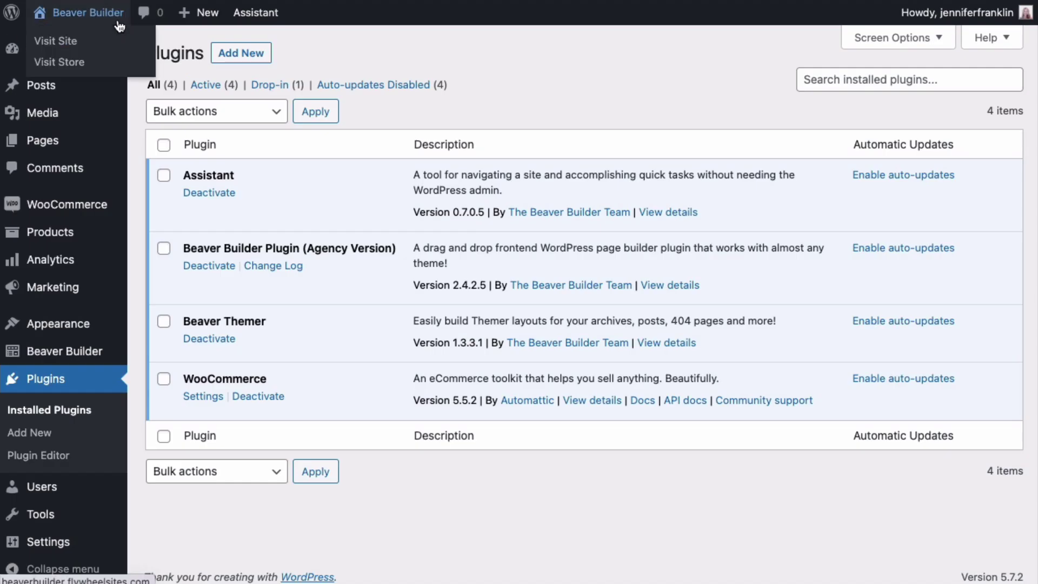
{"action": "left_click", "coordinate": [113, 47]}
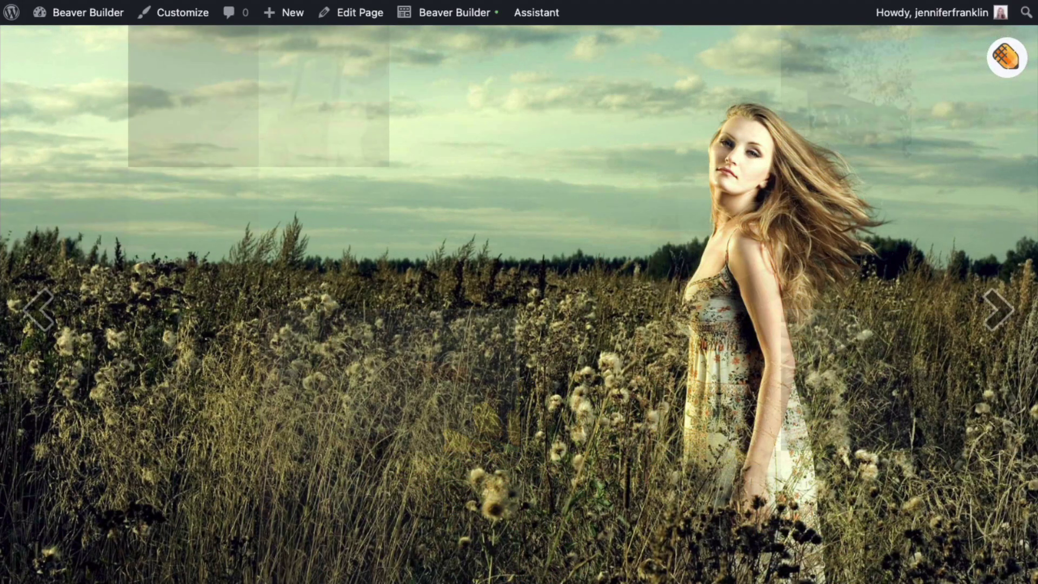
{"action": "left_click", "coordinate": [1007, 57]}
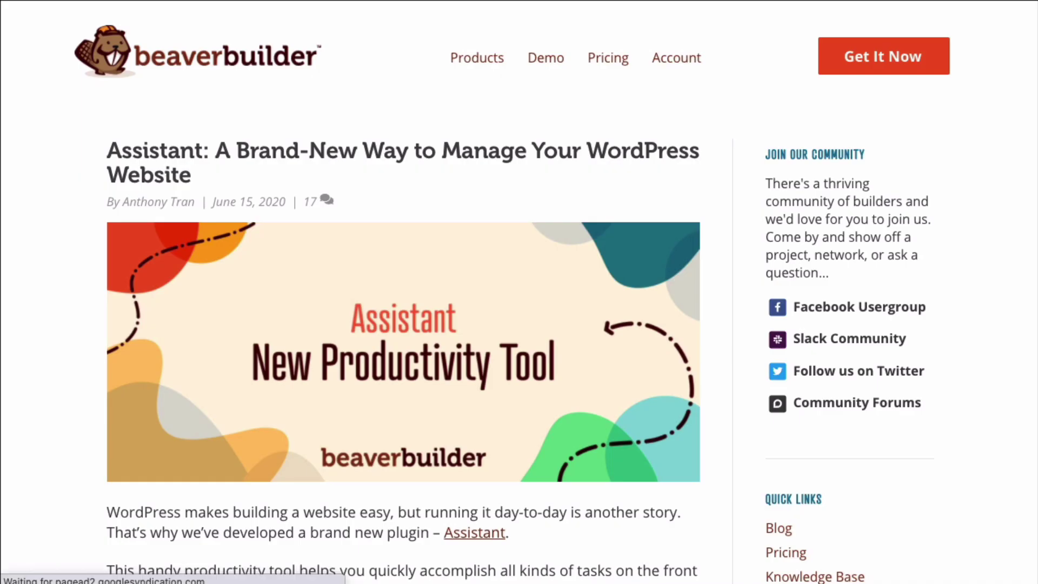
{"action": "scroll", "coordinate": [403, 292], "scroll_direction": "down", "scroll_amount": 15}
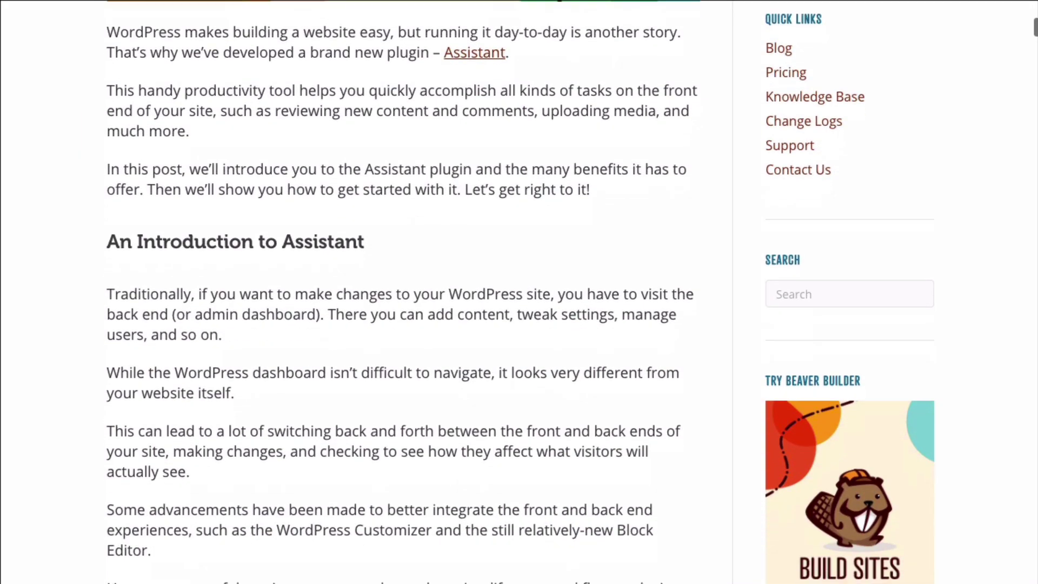
{"action": "scroll", "coordinate": [403, 292], "scroll_direction": "down", "scroll_amount": 20}
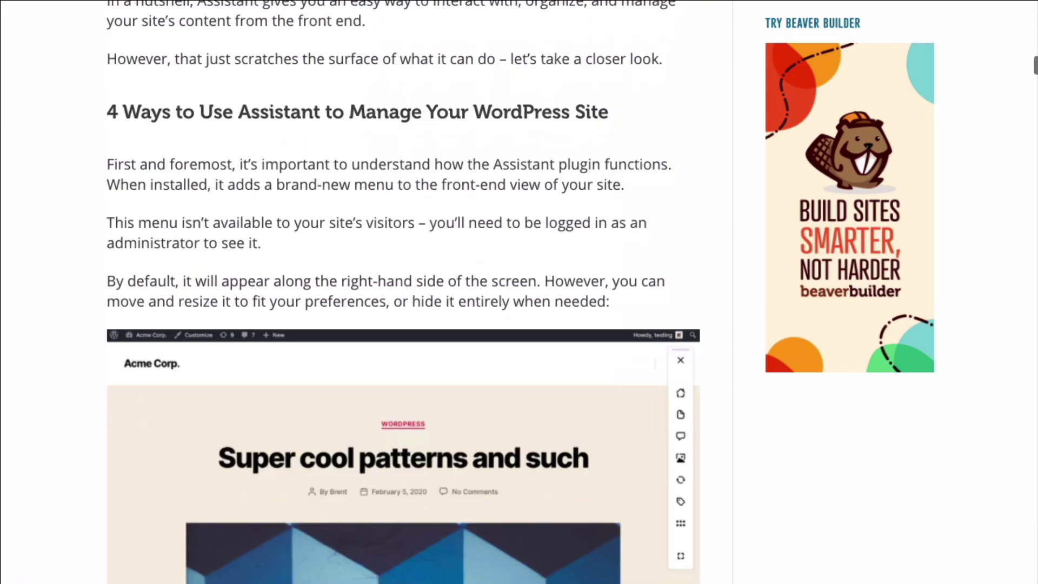
{"action": "scroll", "coordinate": [403, 292], "scroll_direction": "down", "scroll_amount": 20}
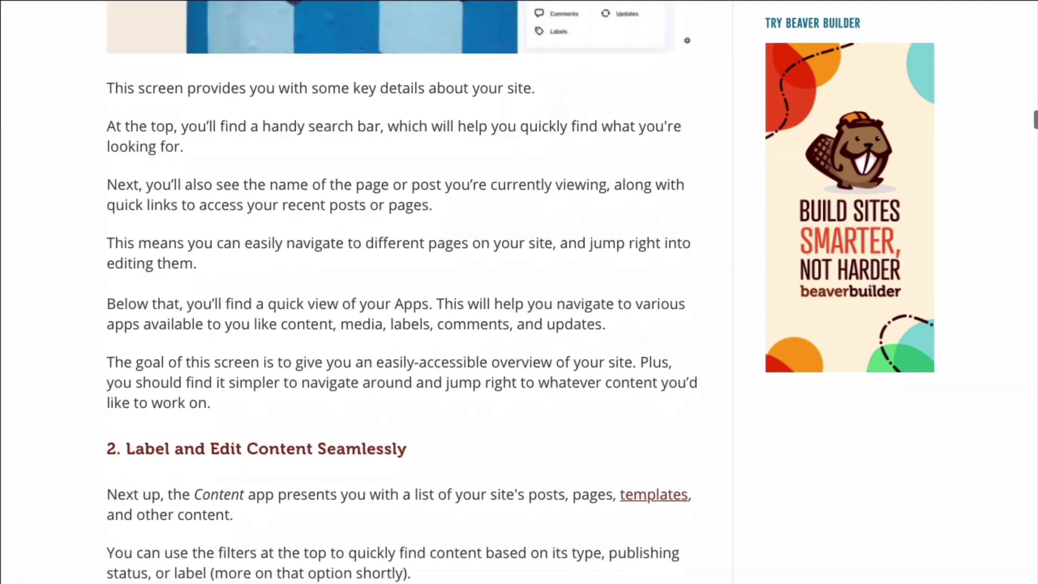
Step: Scroll the Themer Layouts list, open the Footer layout and view its Edit tab
{"action": "scroll", "coordinate": [403, 292], "scroll_direction": "down", "scroll_amount": 7}
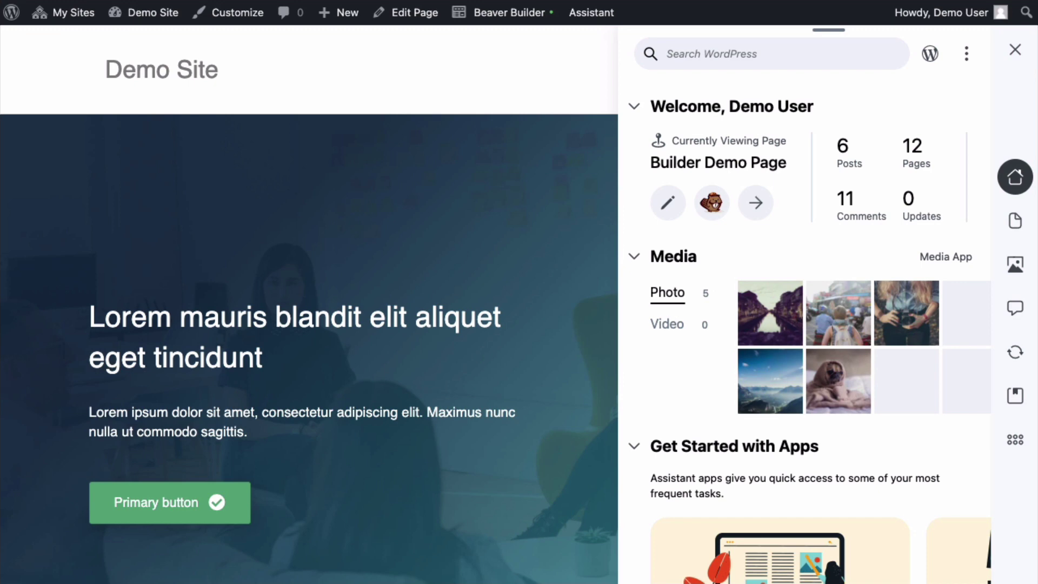
{"action": "scroll", "coordinate": [805, 303], "scroll_direction": "down", "scroll_amount": 3}
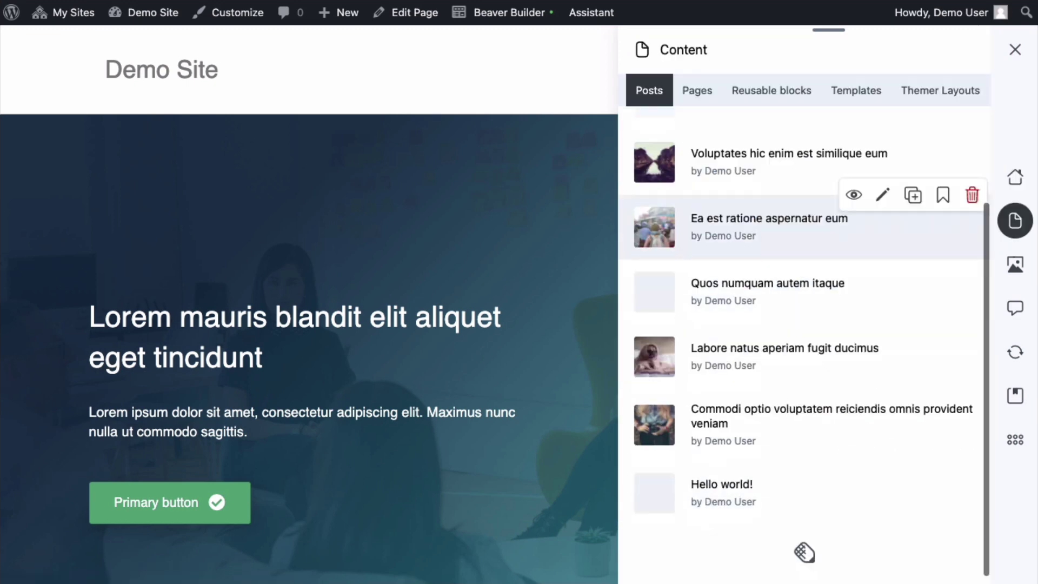
{"action": "scroll", "coordinate": [806, 378], "scroll_direction": "down", "scroll_amount": 2}
{"action": "left_click", "coordinate": [784, 405]}
{"action": "left_click", "coordinate": [738, 43]}
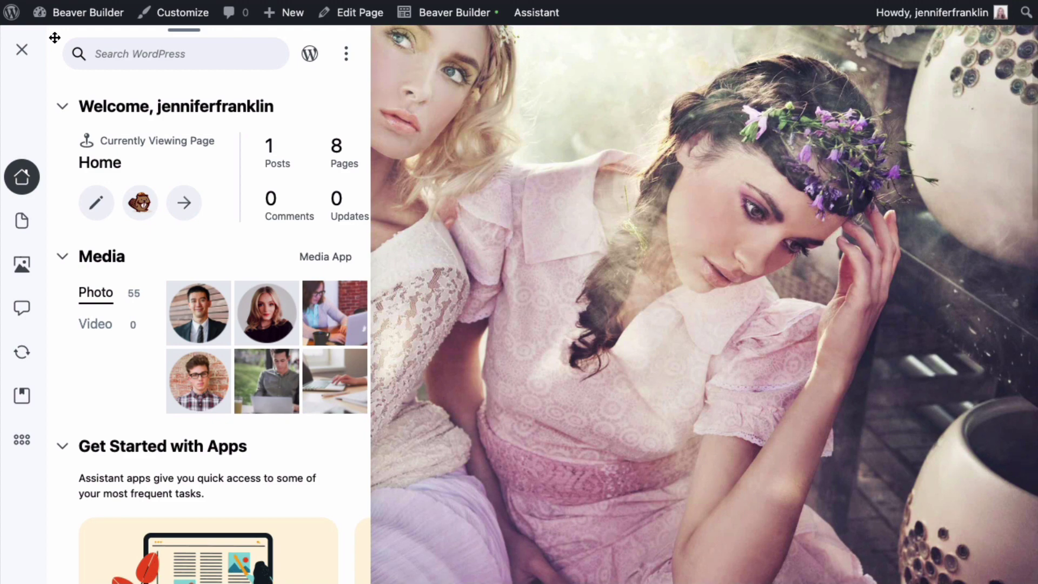
Step: Dock the Assistant panel on the right and drag its left edge to widen it
{"action": "left_click_drag", "start_coordinate": [53, 34], "coordinate": [725, 37]}
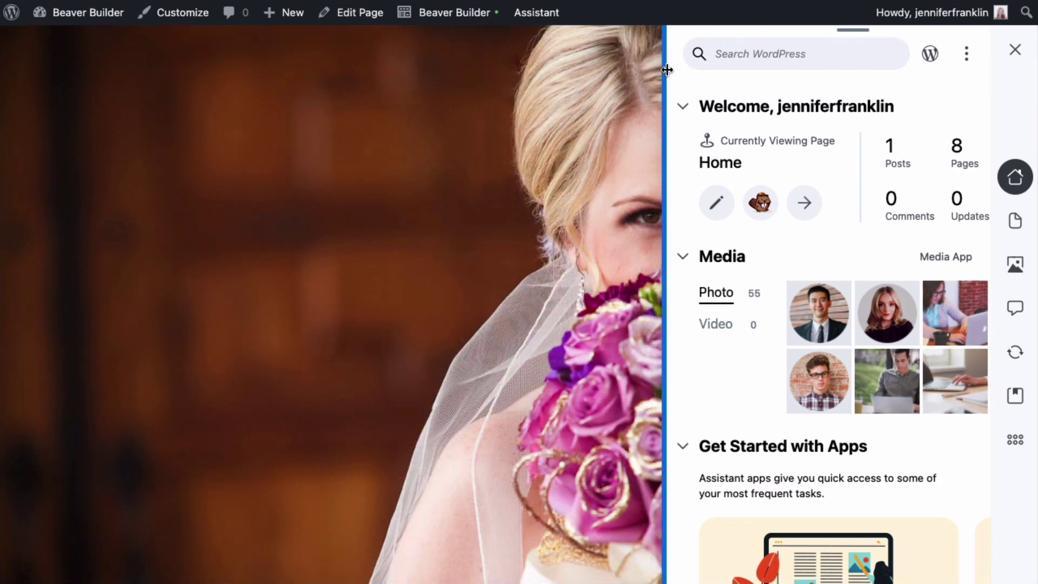
{"action": "left_click_drag", "start_coordinate": [667, 69], "coordinate": [252, 63]}
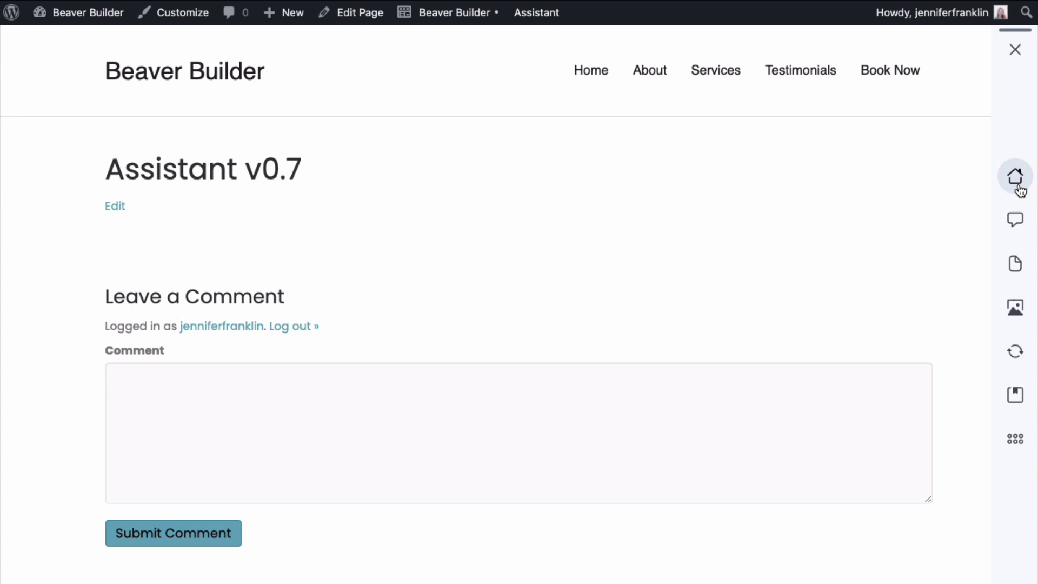
Step: Resize and reopen the Assistant panel, widening it until the apps sidebar shows beside Media
{"action": "left_click", "coordinate": [1016, 177]}
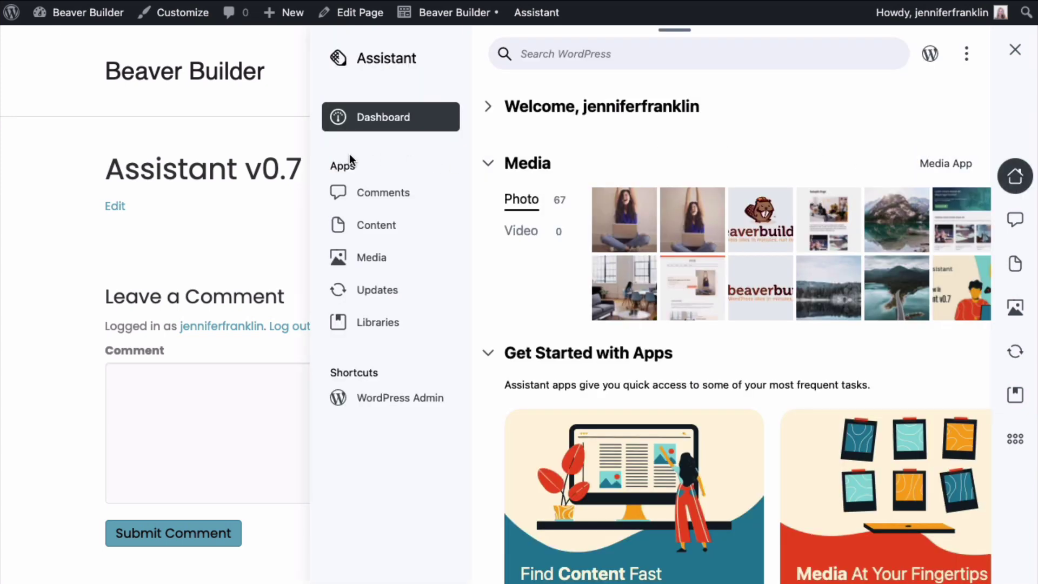
{"action": "left_click_drag", "start_coordinate": [331, 151], "coordinate": [670, 147]}
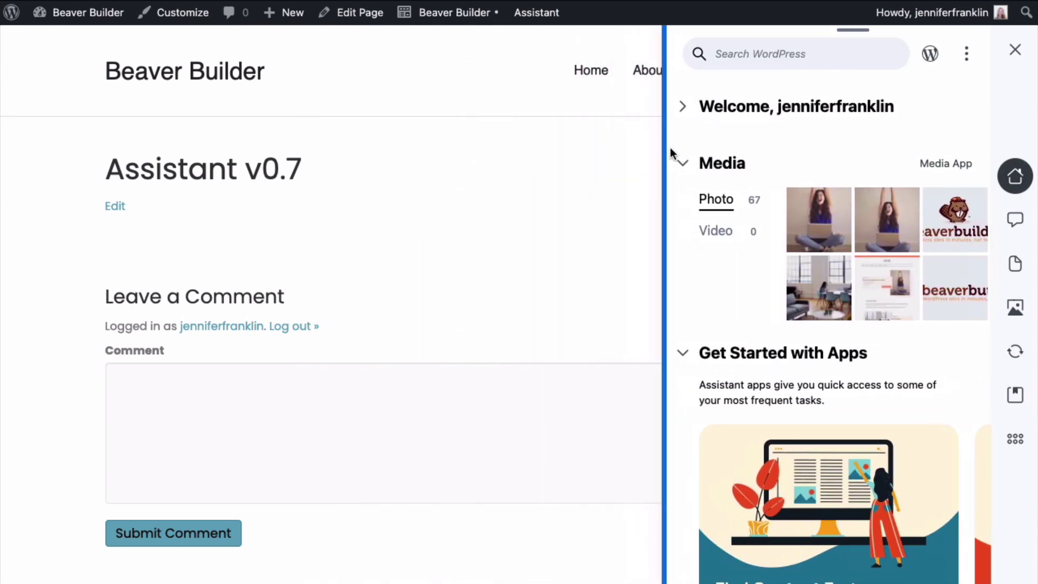
{"action": "left_click", "coordinate": [1015, 181]}
{"action": "left_click", "coordinate": [1016, 190]}
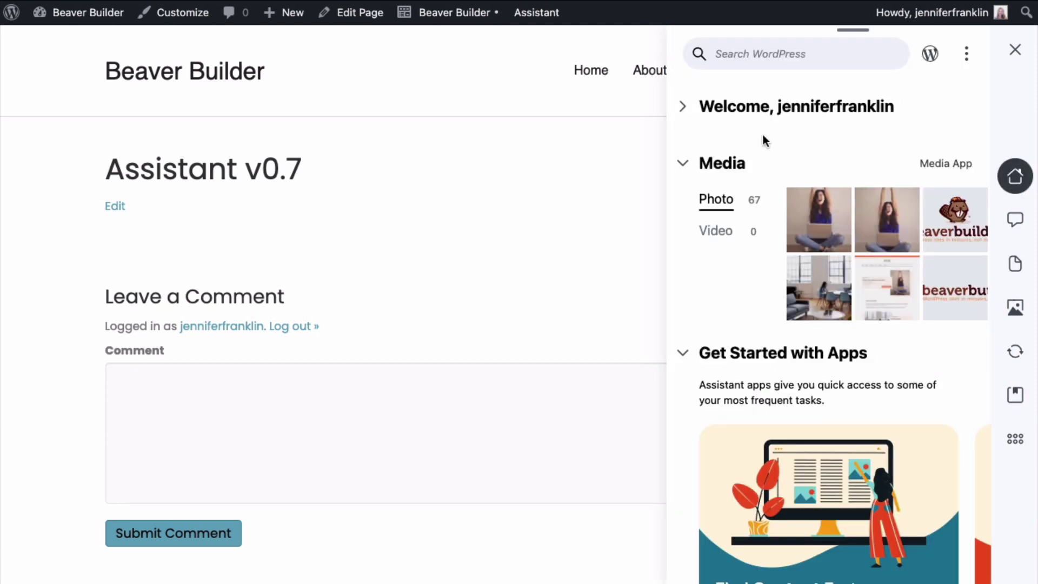
{"action": "left_click_drag", "start_coordinate": [660, 134], "coordinate": [306, 140]}
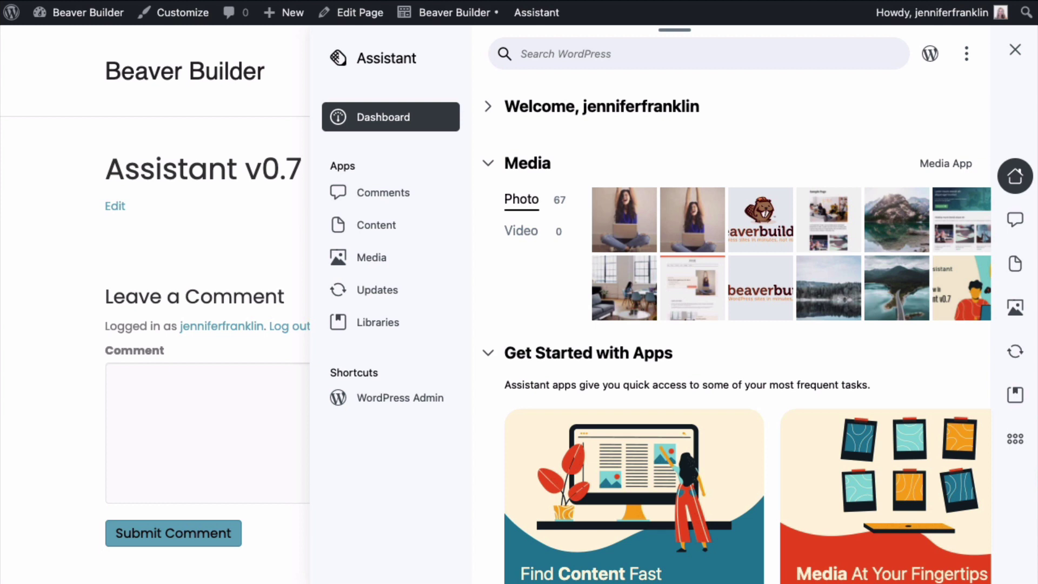
{"action": "left_click", "coordinate": [1021, 181]}
{"action": "left_click", "coordinate": [1025, 184]}
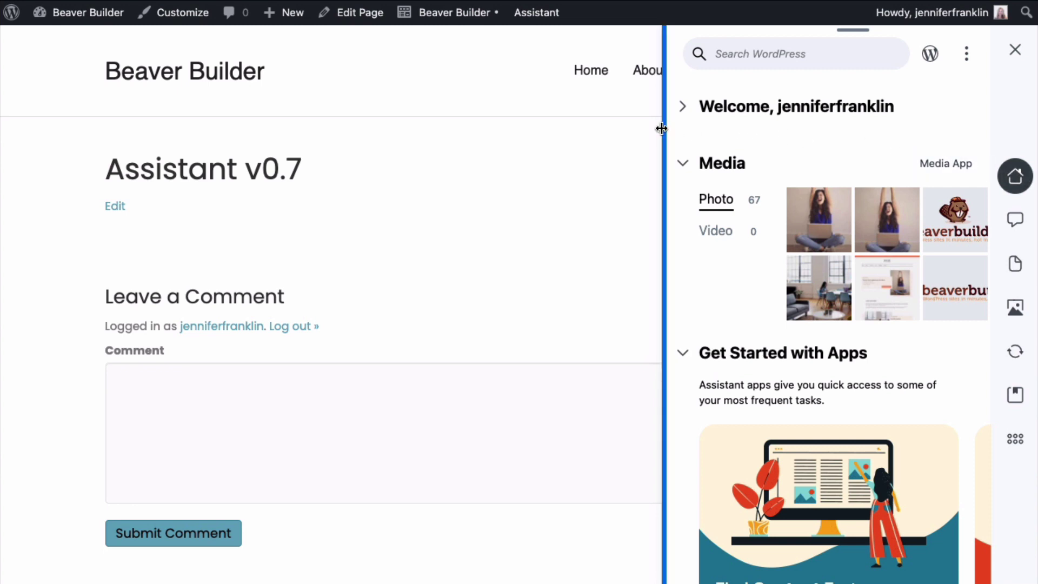
{"action": "left_click_drag", "start_coordinate": [661, 128], "coordinate": [262, 89]}
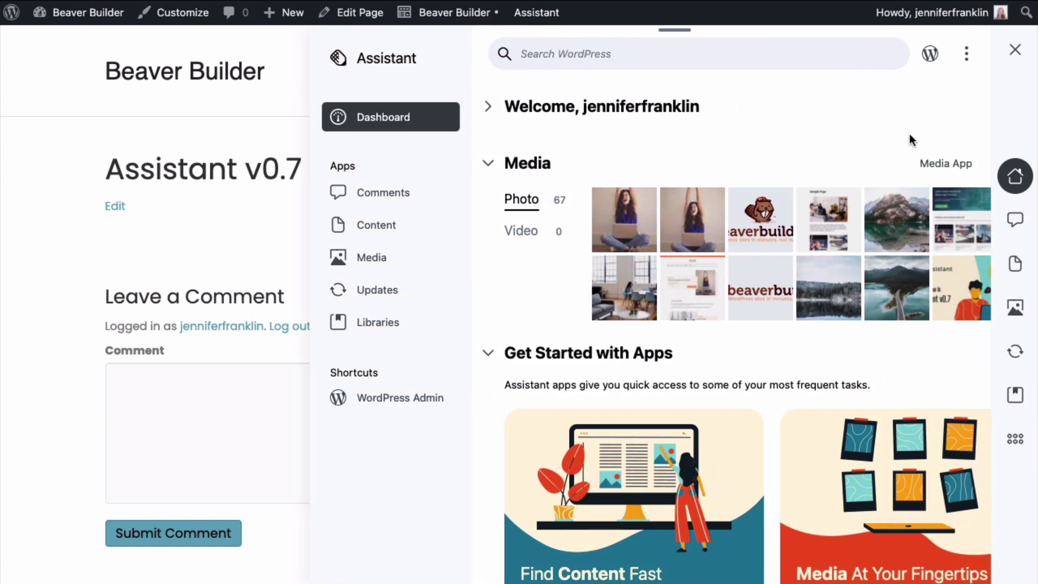
Step: From the three-dot menu try Dark Color Scheme, restore Light Color Scheme, and close the panel
{"action": "left_click", "coordinate": [968, 66]}
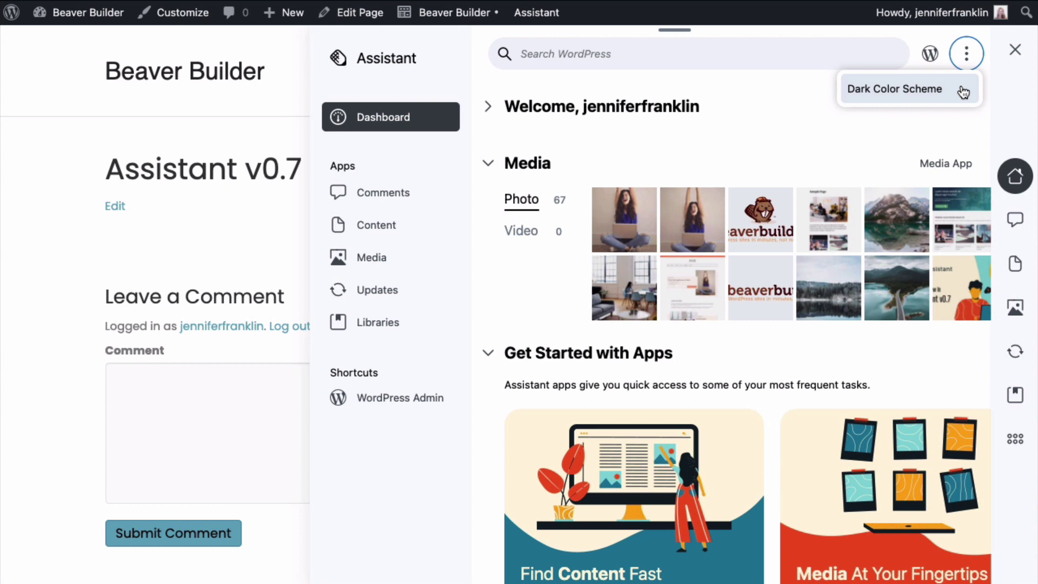
{"action": "left_click", "coordinate": [963, 90]}
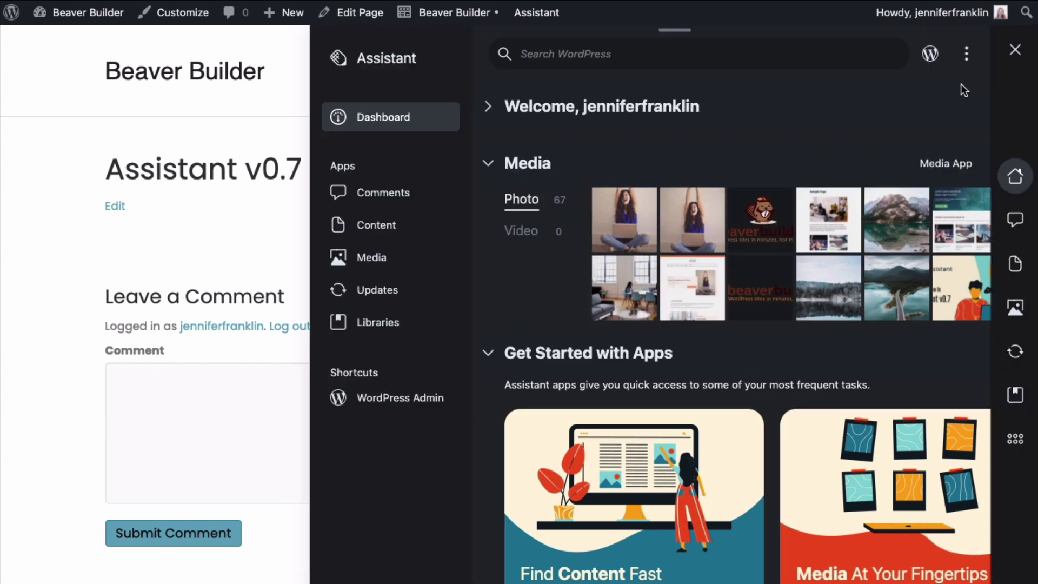
{"action": "left_click", "coordinate": [967, 64]}
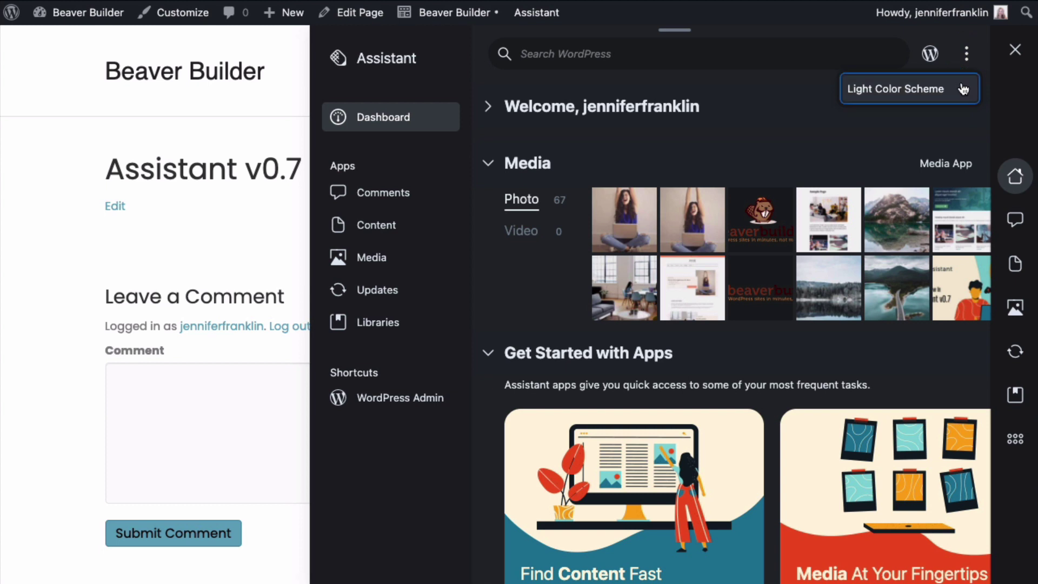
{"action": "left_click", "coordinate": [963, 89]}
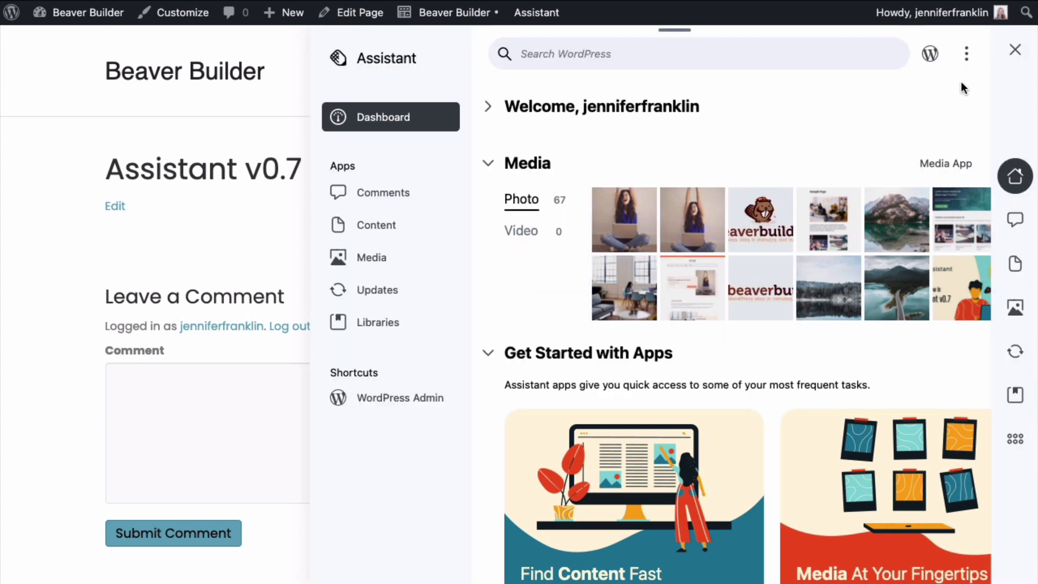
{"action": "left_click", "coordinate": [1024, 185]}
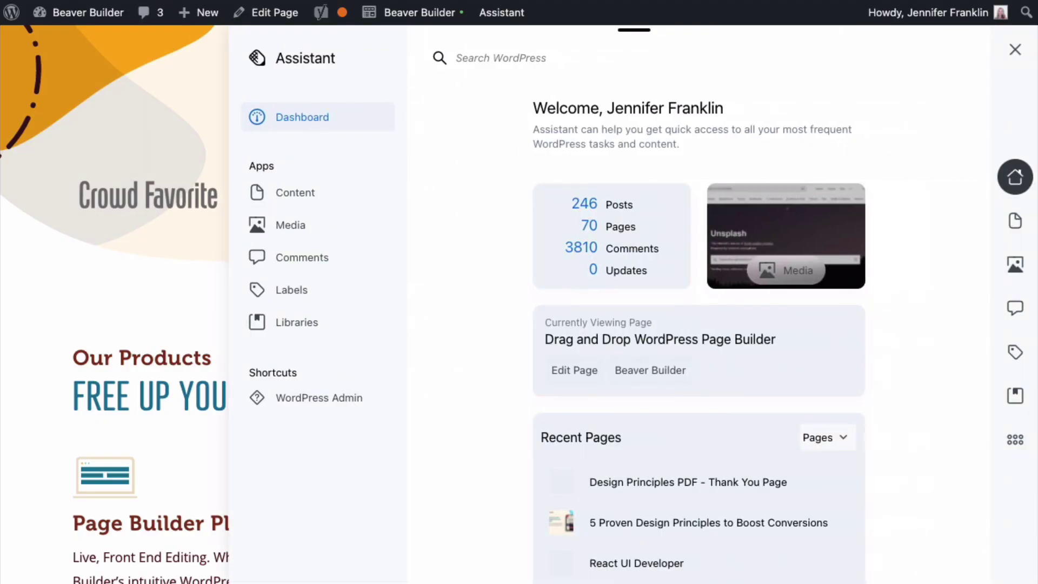
Step: Scroll through the dashboard's Posts count, Recent Pages, Apps and Sign Up For Updates cards
{"action": "scroll", "coordinate": [699, 325], "scroll_direction": "down", "scroll_amount": 3}
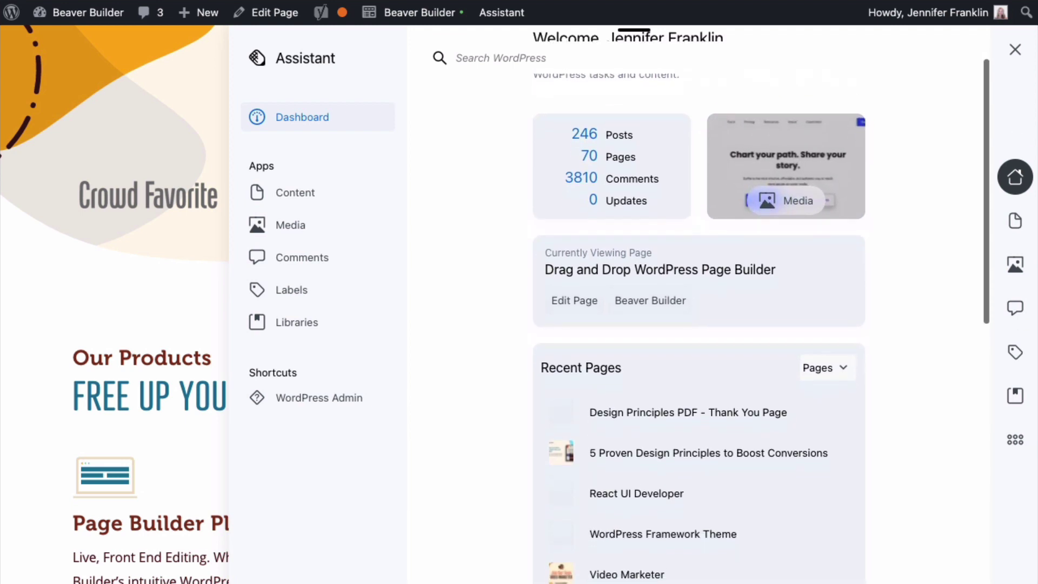
{"action": "scroll", "coordinate": [699, 325], "scroll_direction": "down", "scroll_amount": 6}
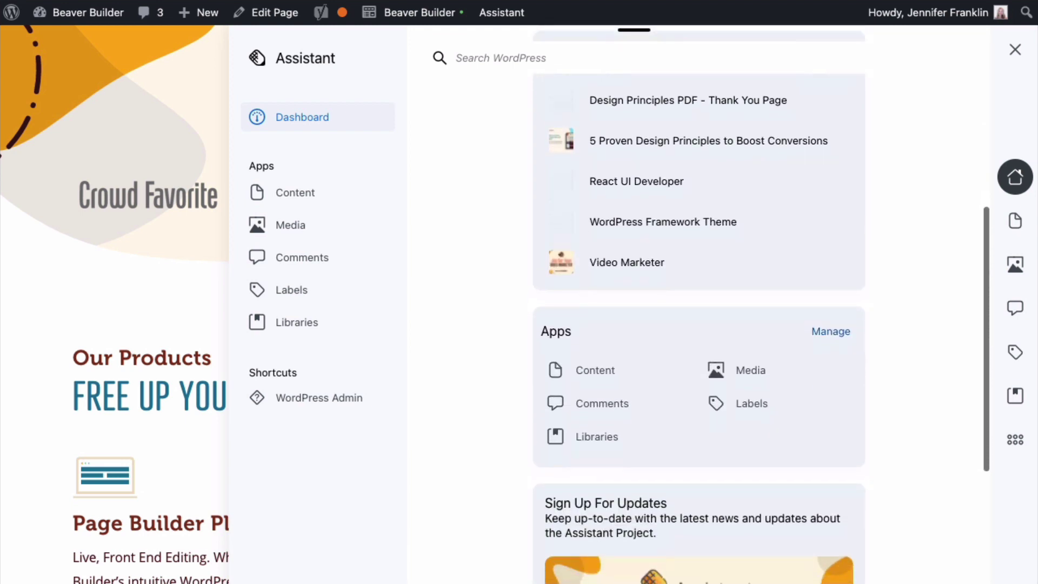
{"action": "scroll", "coordinate": [699, 324], "scroll_direction": "down", "scroll_amount": 5}
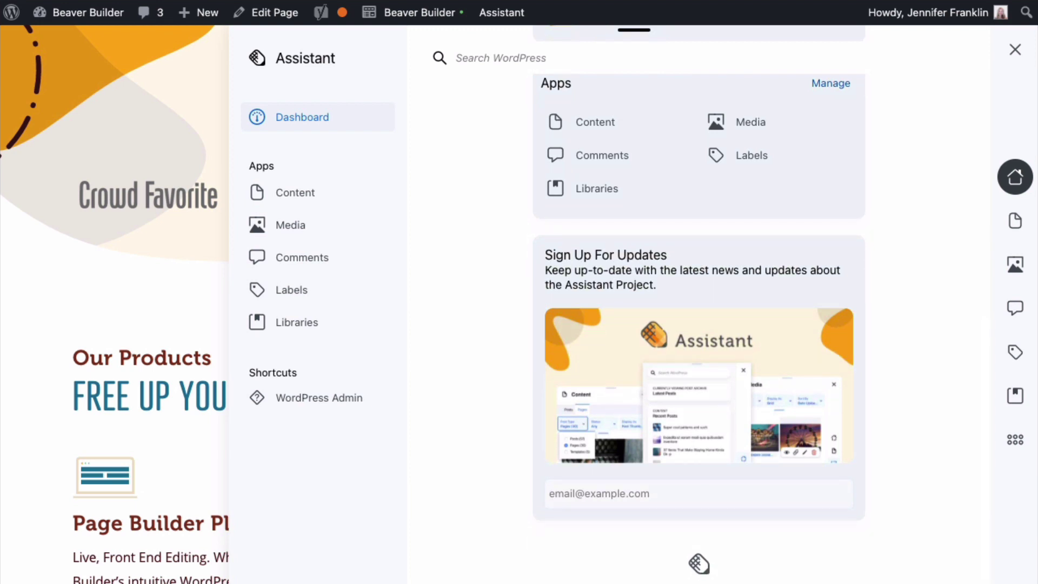
{"action": "scroll", "coordinate": [699, 303], "scroll_direction": "up", "scroll_amount": 8}
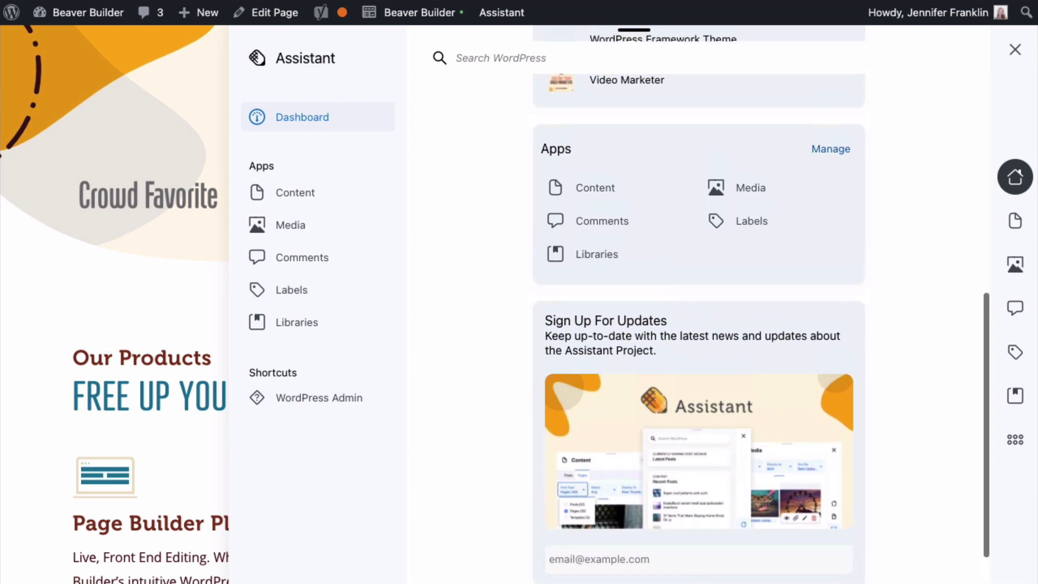
{"action": "scroll", "coordinate": [700, 303], "scroll_direction": "up", "scroll_amount": 4}
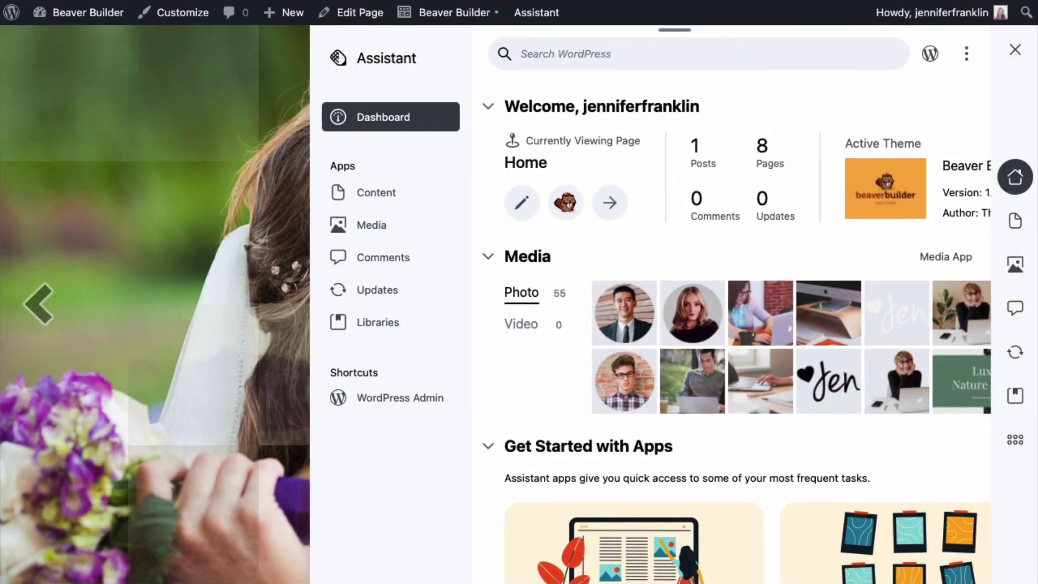
Step: Collapse the Recent Themer Layouts, Get Started with Apps, Welcome and Media sections
{"action": "scroll", "coordinate": [737, 314], "scroll_direction": "down", "scroll_amount": 3}
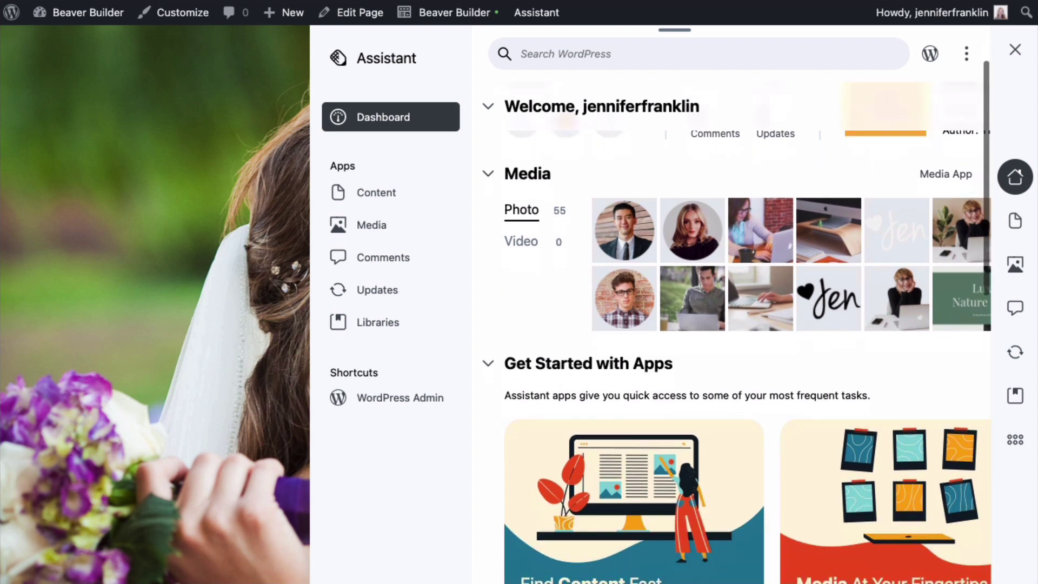
{"action": "scroll", "coordinate": [737, 313], "scroll_direction": "down", "scroll_amount": 4}
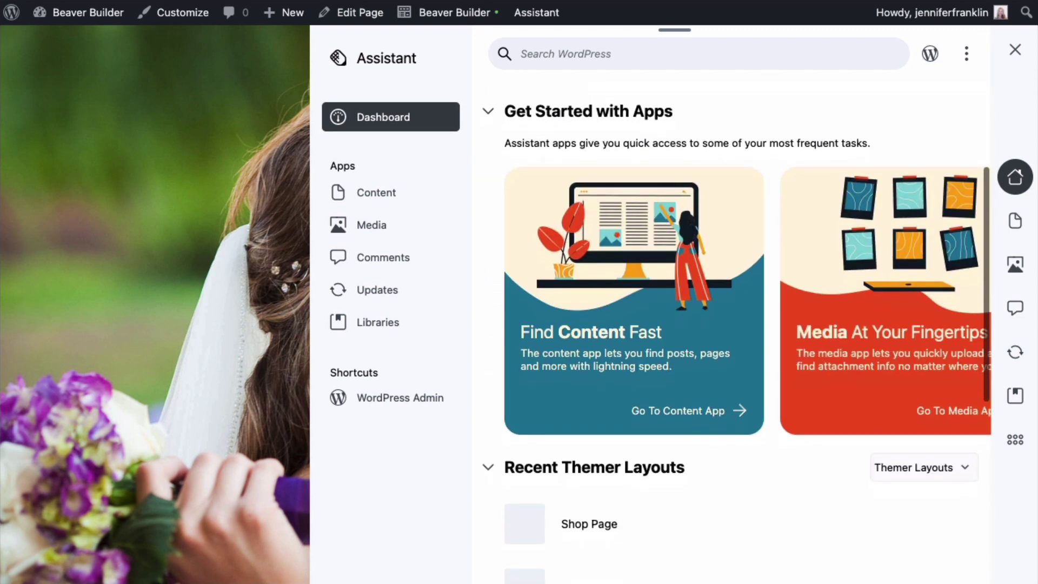
{"action": "scroll", "coordinate": [737, 314], "scroll_direction": "down", "scroll_amount": 5}
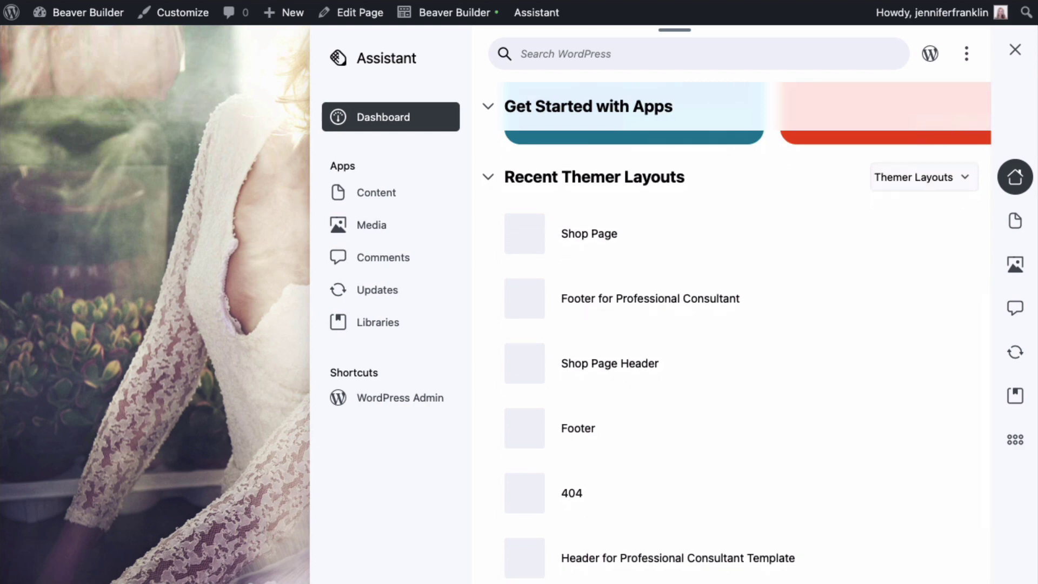
{"action": "left_click", "coordinate": [488, 177]}
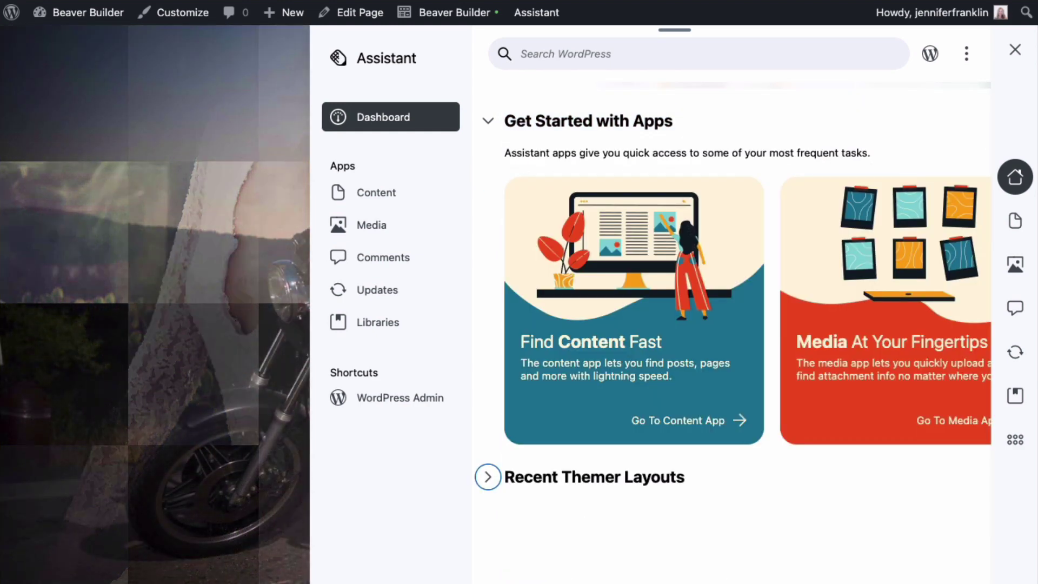
{"action": "left_click", "coordinate": [487, 120]}
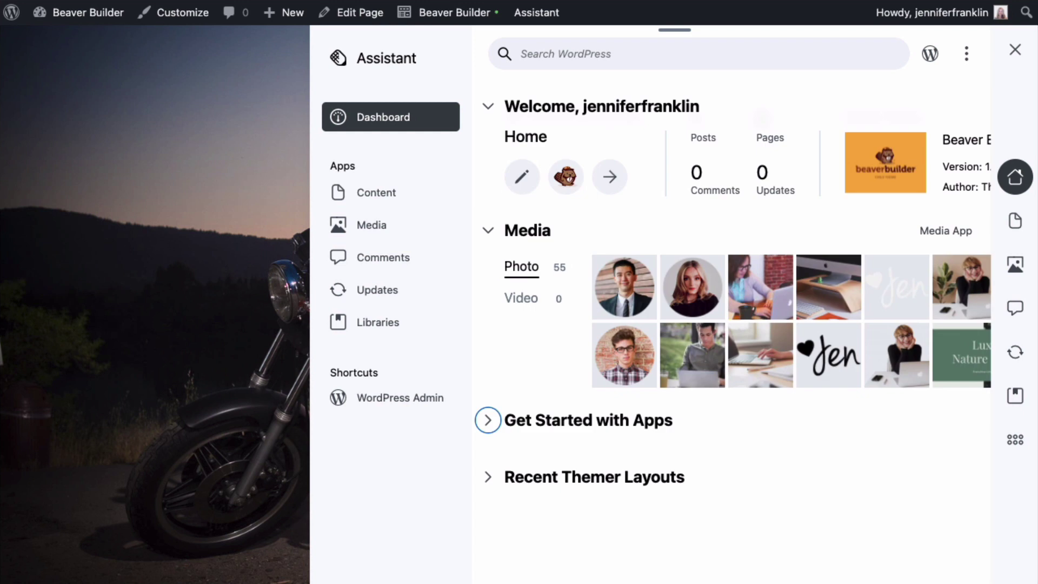
{"action": "left_click", "coordinate": [488, 106]}
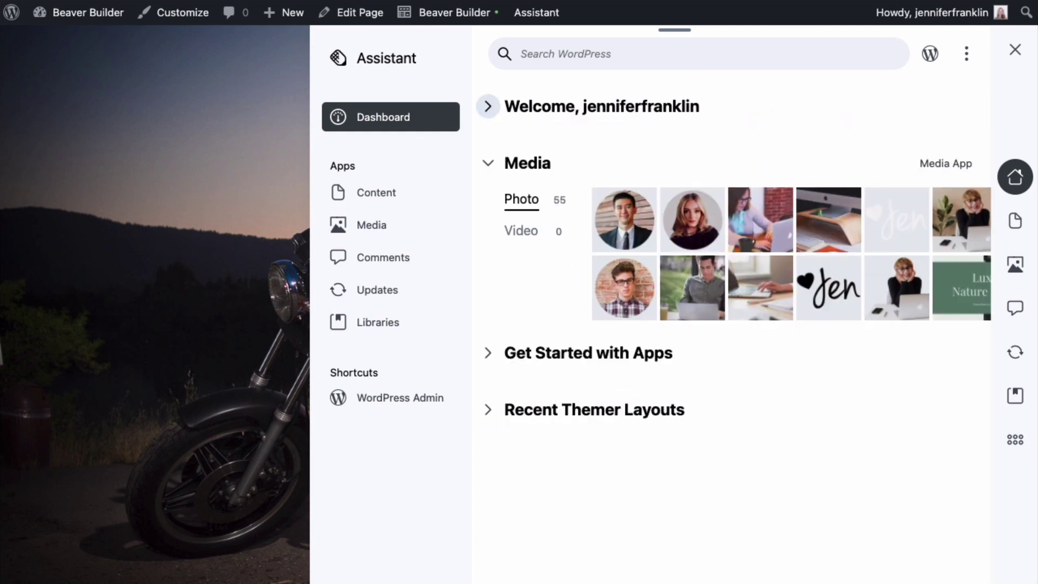
{"action": "key", "text": "Return"}
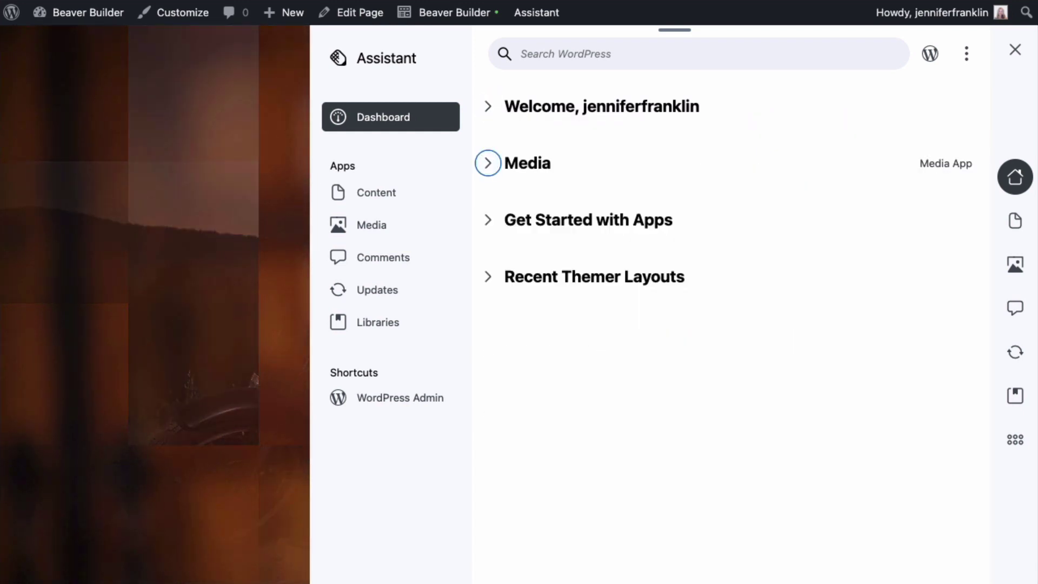
Step: Toggle the Welcome and Media sections open and closed again using Tab and Enter
{"action": "left_click", "coordinate": [488, 106]}
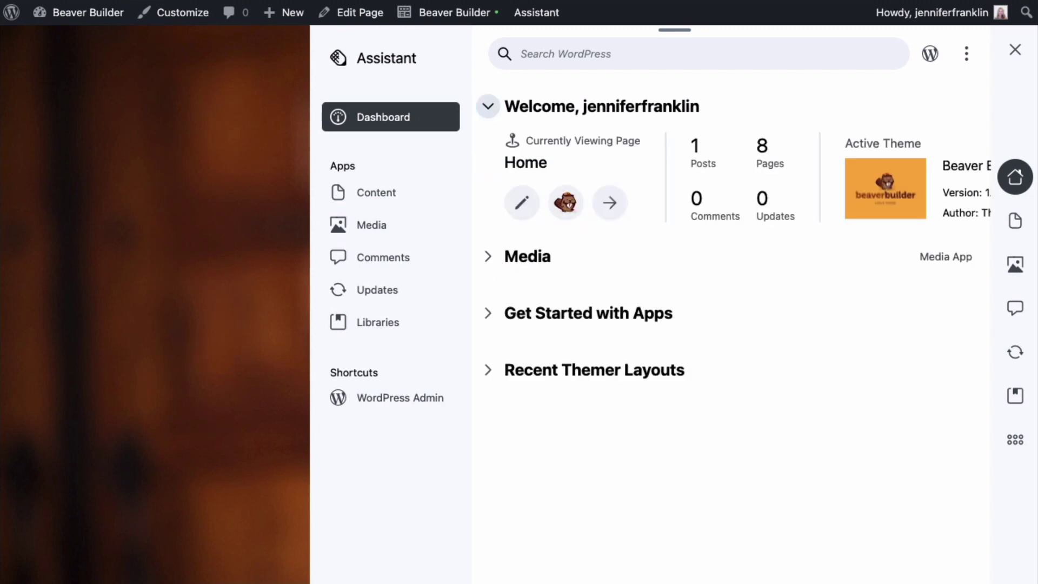
{"action": "key", "text": "Return"}
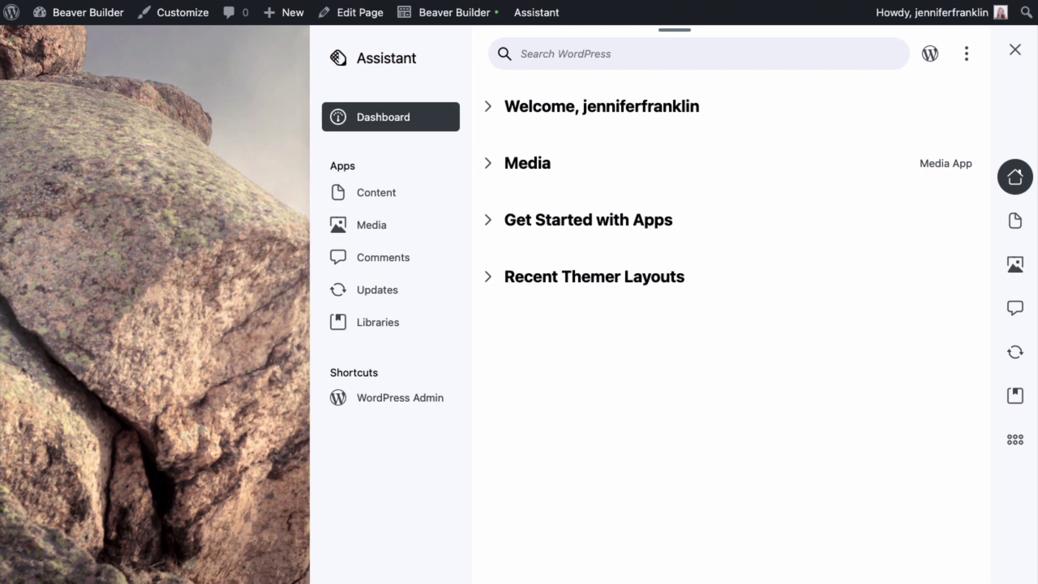
{"action": "key", "text": "Tab"}
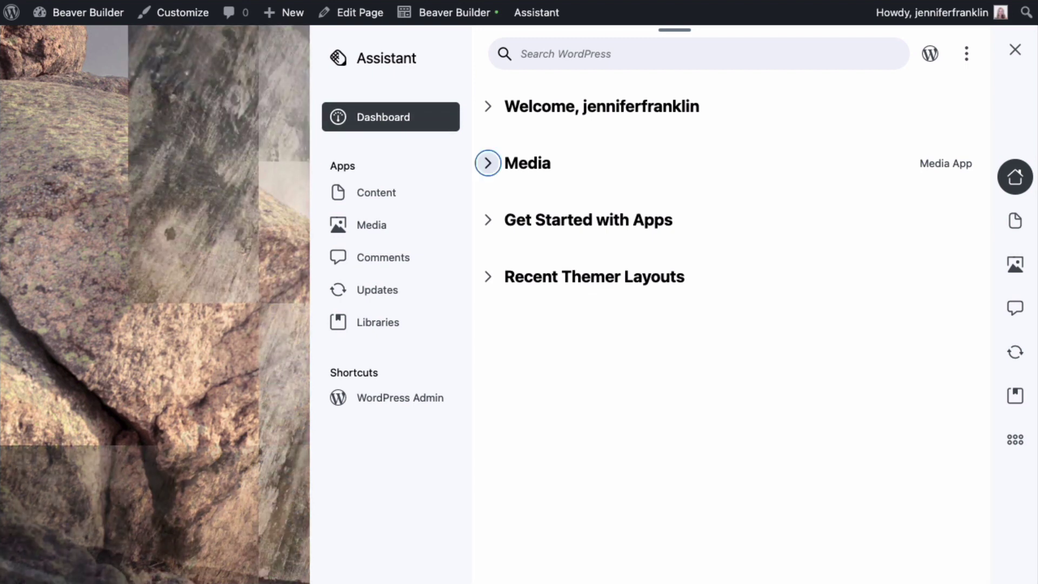
{"action": "key", "text": "Return"}
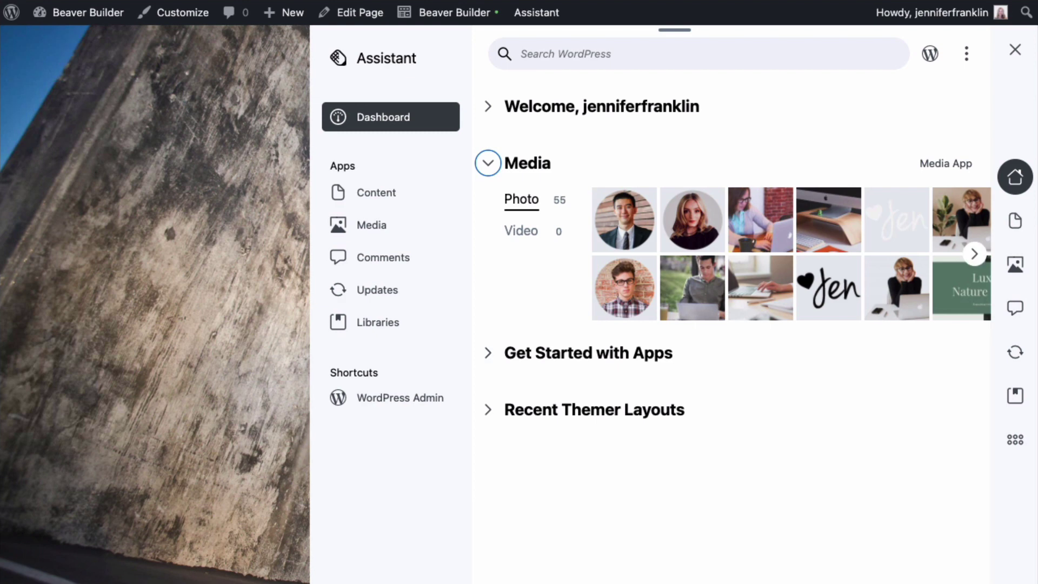
{"action": "key", "text": "Return"}
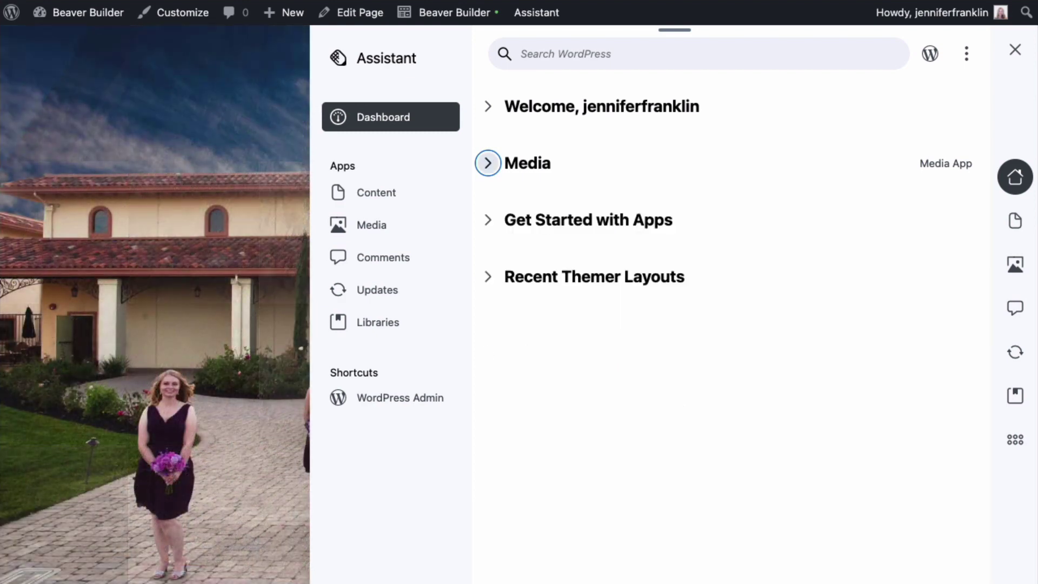
Step: Drag the Comments app to the top of the Apps & Settings app list
{"action": "left_click", "coordinate": [1015, 441]}
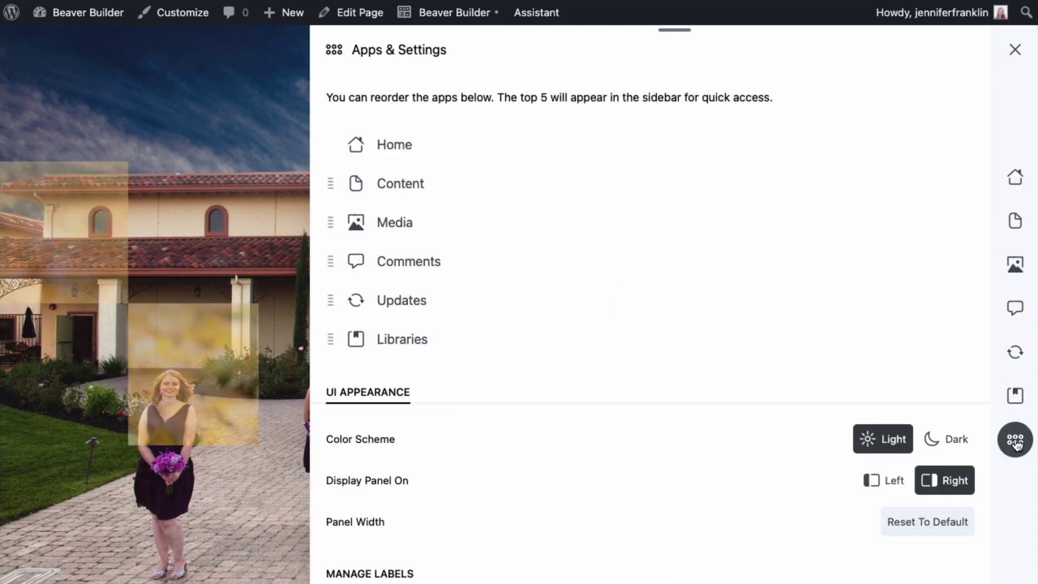
{"action": "scroll", "coordinate": [748, 355], "scroll_direction": "down", "scroll_amount": 5}
{"action": "scroll", "coordinate": [749, 357], "scroll_direction": "down", "scroll_amount": 5}
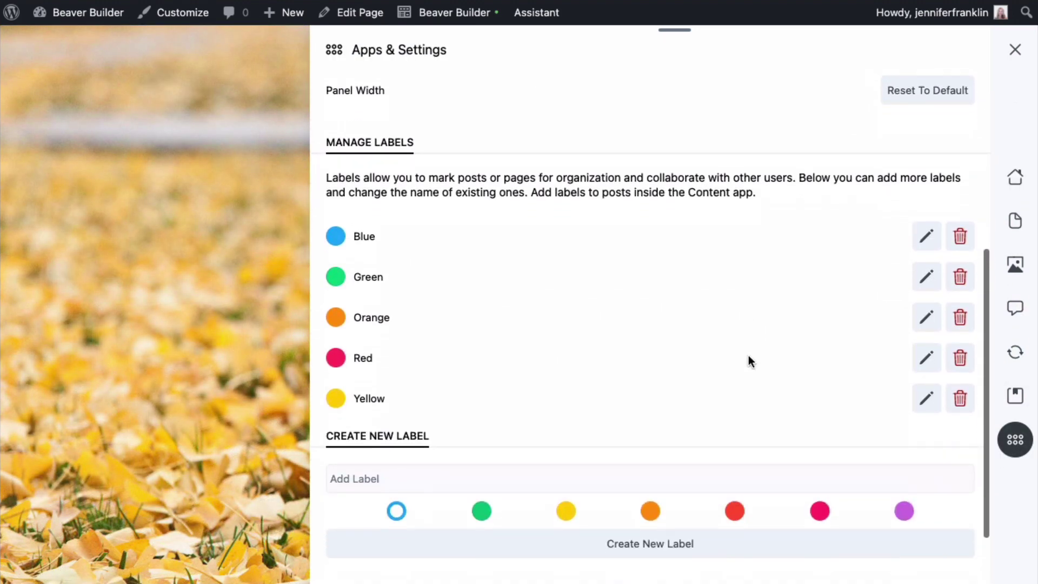
{"action": "scroll", "coordinate": [749, 359], "scroll_direction": "up", "scroll_amount": 10}
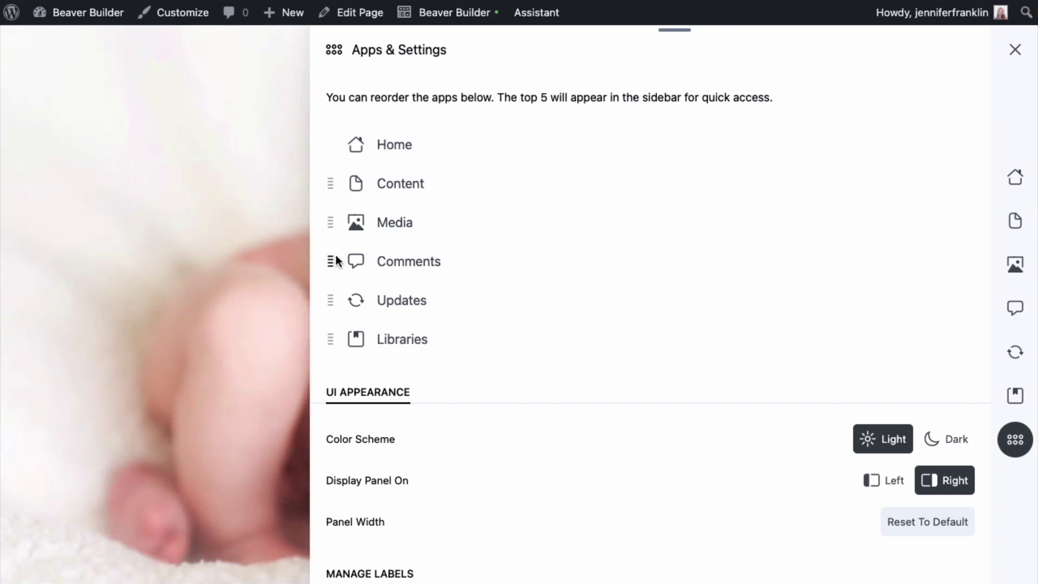
{"action": "left_click_drag", "start_coordinate": [335, 260], "coordinate": [343, 125]}
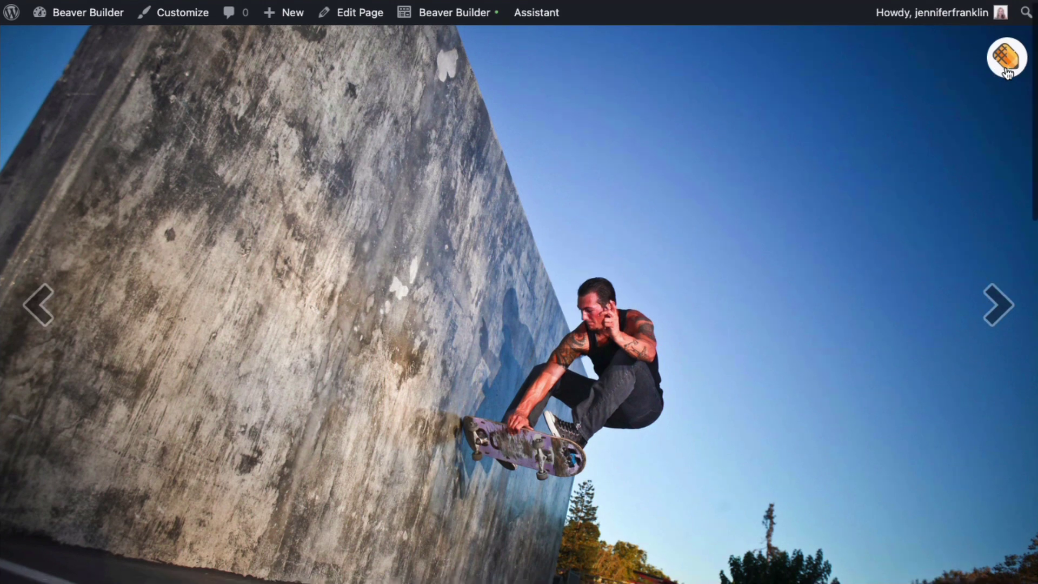
Step: Open the Media app and start uploading the What's New in Assistant v0.7 image
{"action": "left_click", "coordinate": [996, 71]}
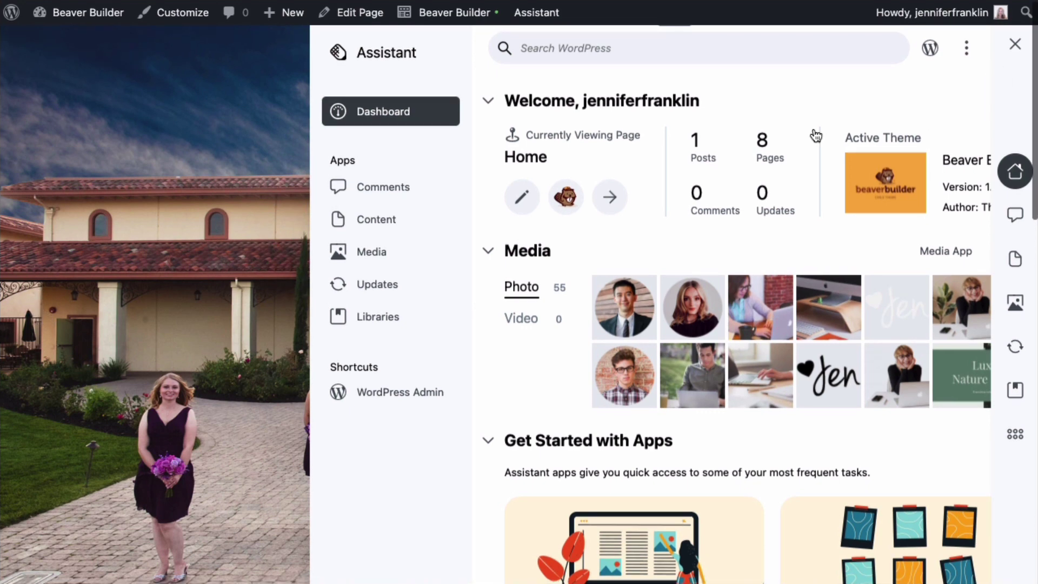
{"action": "left_click", "coordinate": [413, 258]}
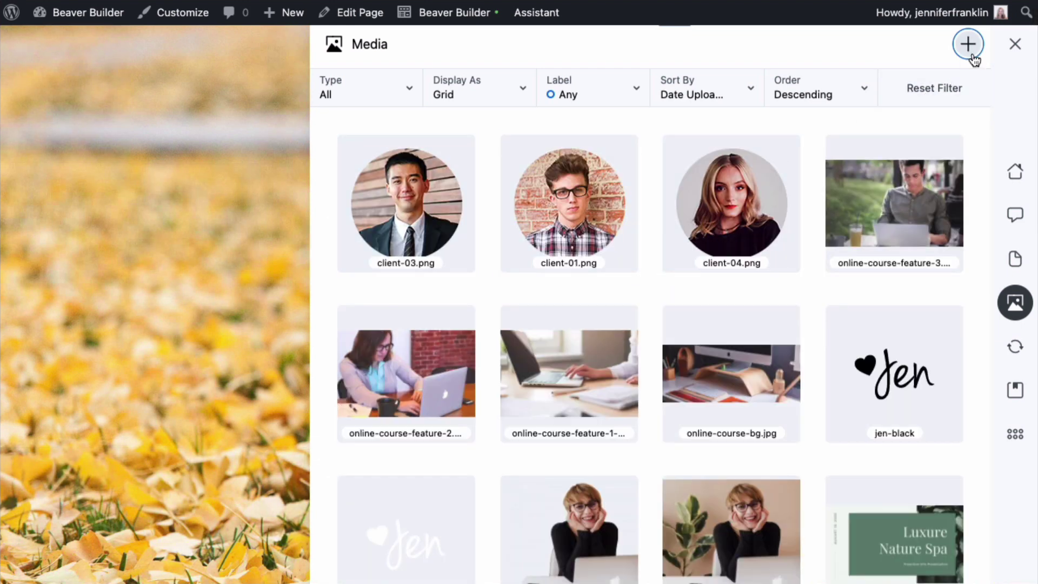
{"action": "left_click", "coordinate": [968, 46]}
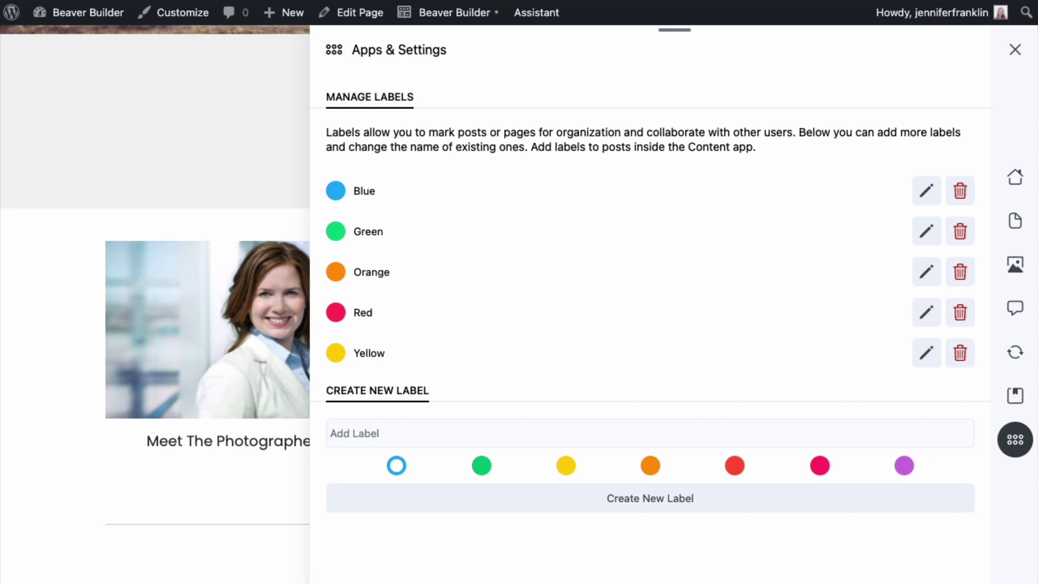
Step: Give the Theme vs Themer? post the Red label and return to the posts list
{"action": "left_click", "coordinate": [1016, 220]}
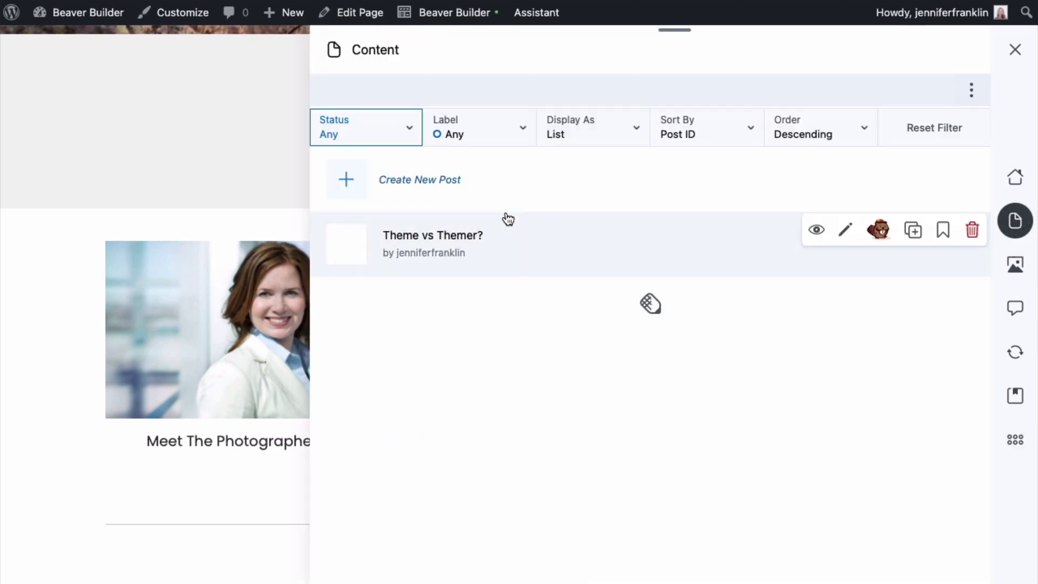
{"action": "left_click", "coordinate": [837, 233]}
{"action": "scroll", "coordinate": [869, 262], "scroll_direction": "down", "scroll_amount": 1}
{"action": "scroll", "coordinate": [869, 258], "scroll_direction": "down", "scroll_amount": 3}
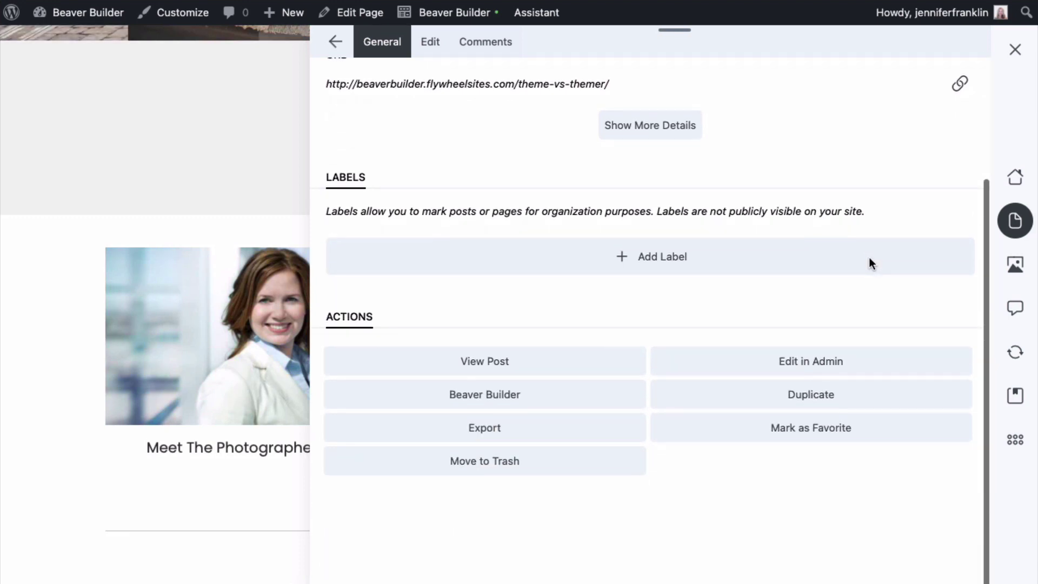
{"action": "left_click", "coordinate": [665, 258]}
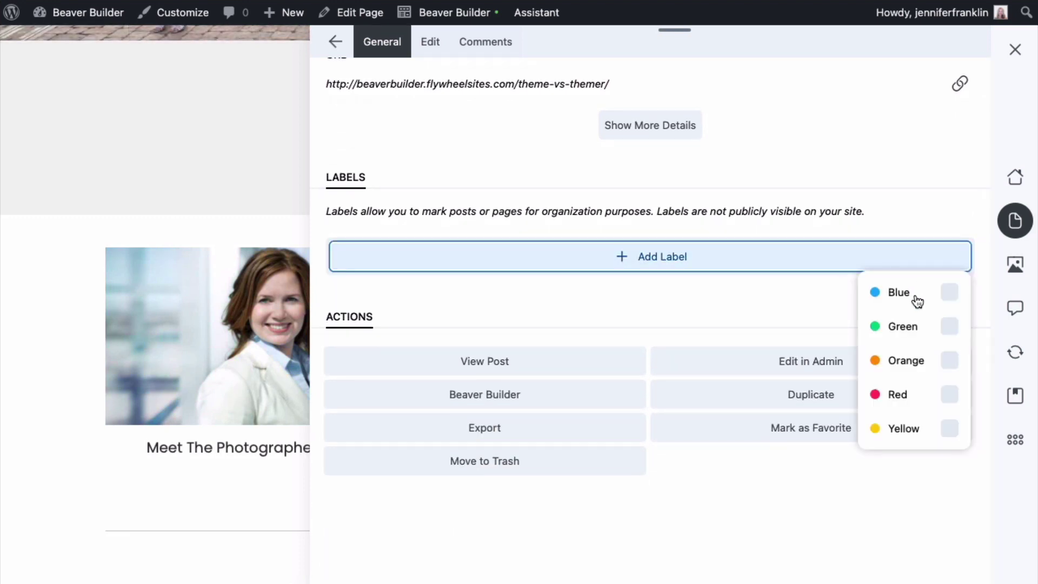
{"action": "left_click", "coordinate": [908, 398]}
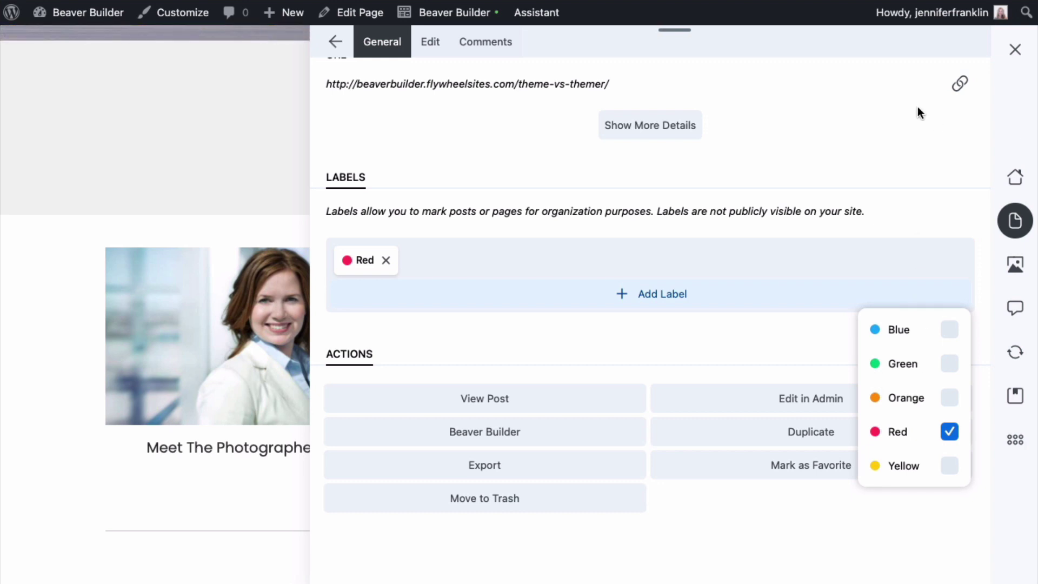
{"action": "scroll", "coordinate": [927, 136], "scroll_direction": "up", "scroll_amount": 4}
{"action": "left_click", "coordinate": [338, 49]}
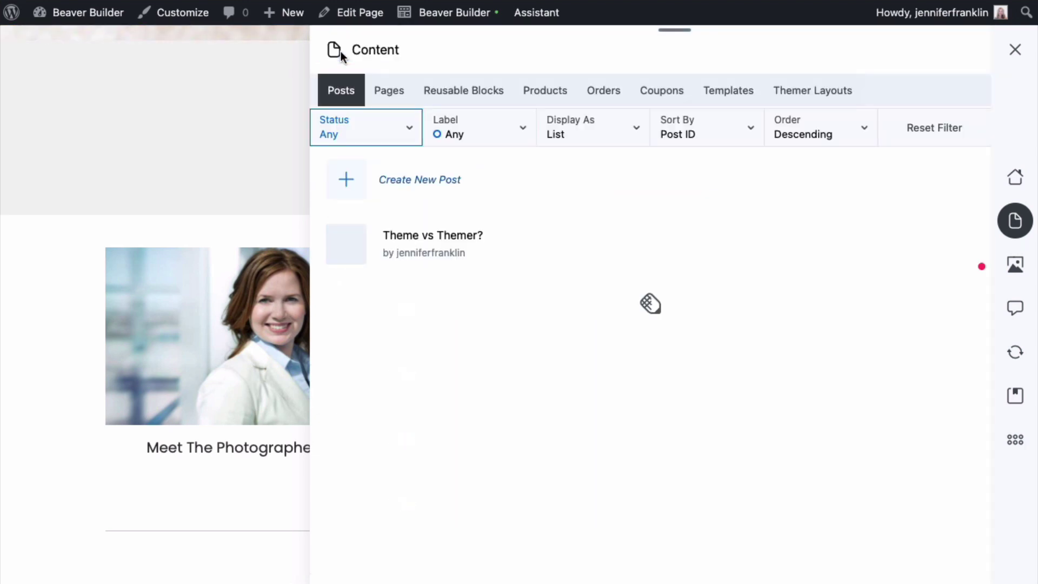
Step: Rename the Blue label to NEW in Apps & Settings and save it
{"action": "mouse_move", "coordinate": [984, 277]}
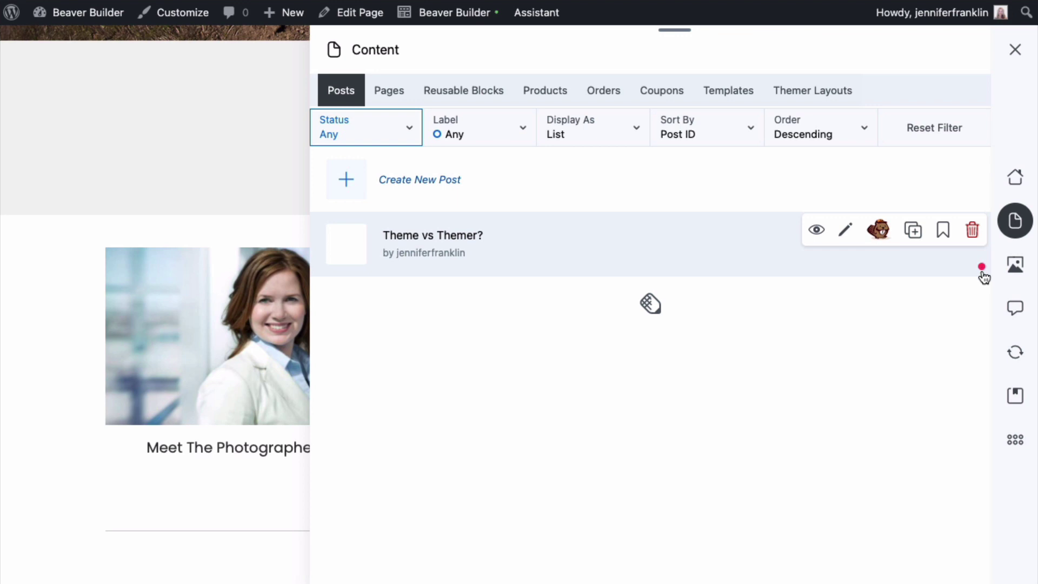
{"action": "left_click", "coordinate": [1016, 177]}
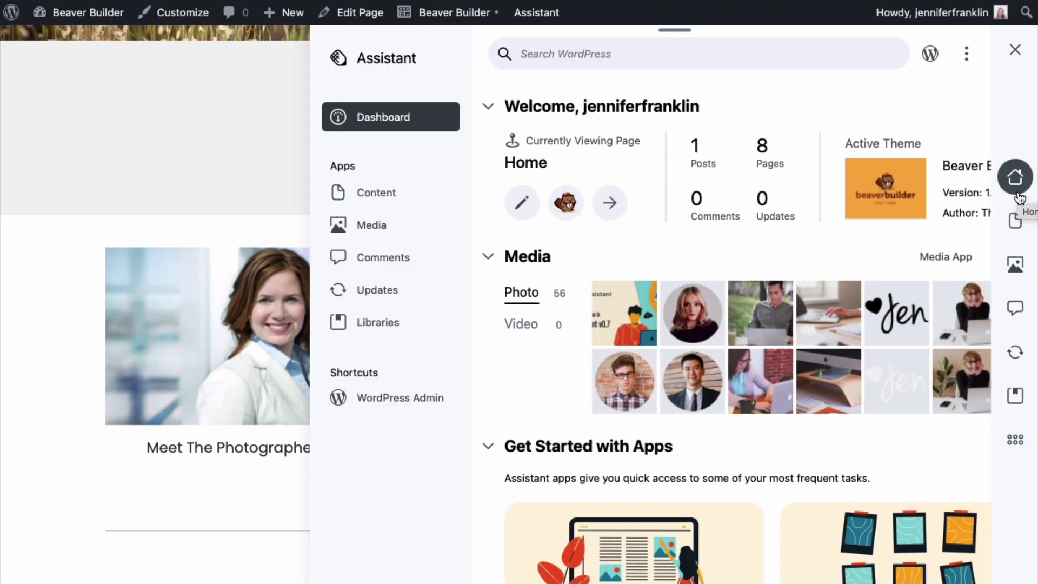
{"action": "left_click", "coordinate": [1016, 442]}
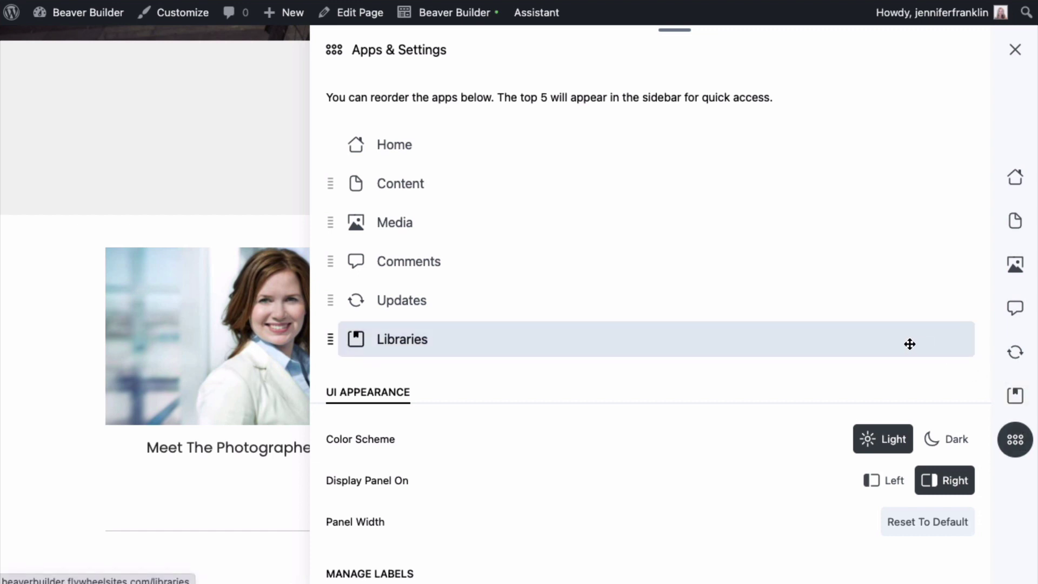
{"action": "scroll", "coordinate": [909, 344], "scroll_direction": "down", "scroll_amount": 5}
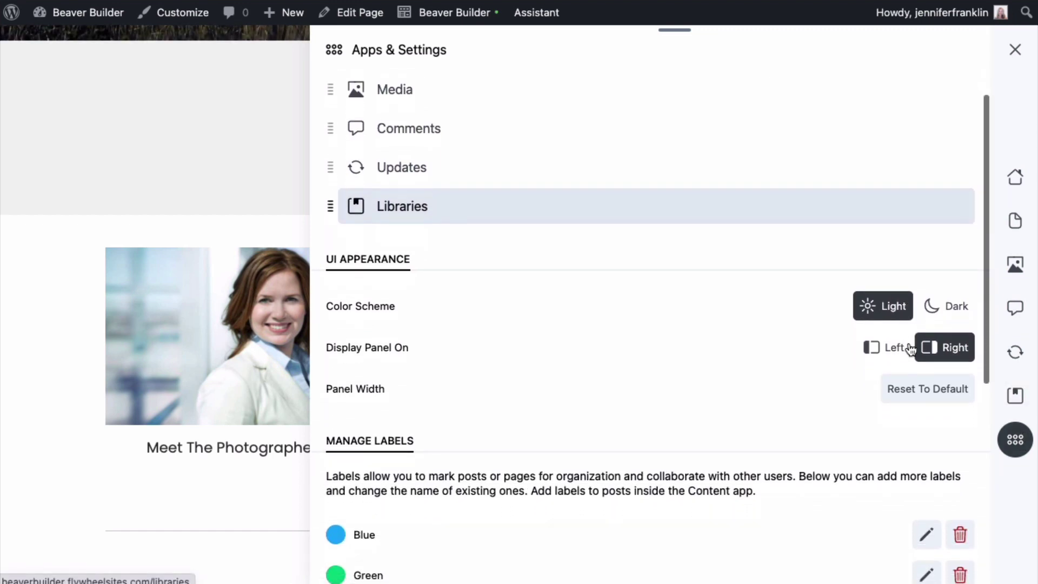
{"action": "scroll", "coordinate": [910, 344], "scroll_direction": "down", "scroll_amount": 5}
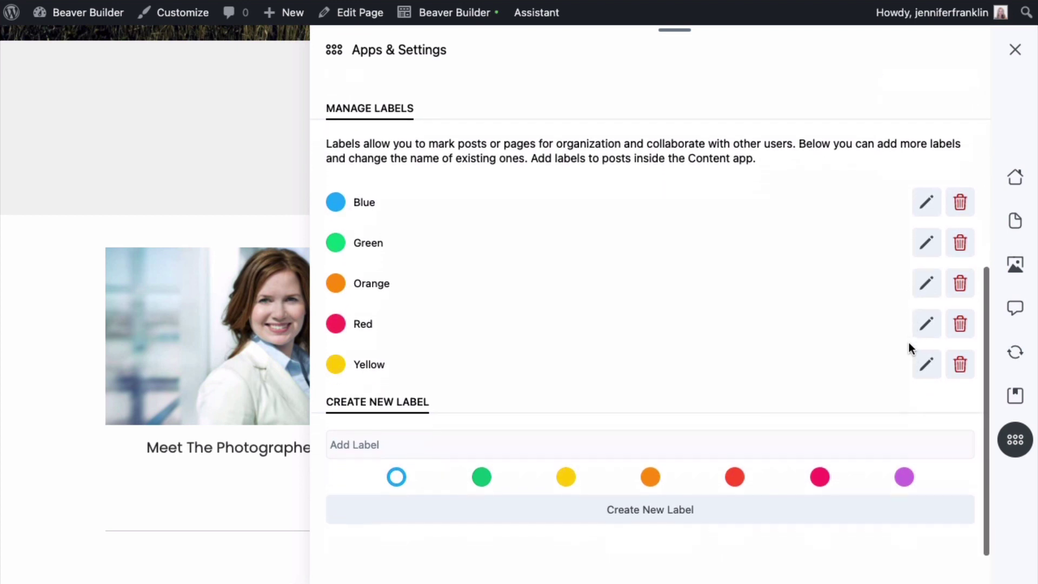
{"action": "scroll", "coordinate": [908, 348], "scroll_direction": "down", "scroll_amount": 2}
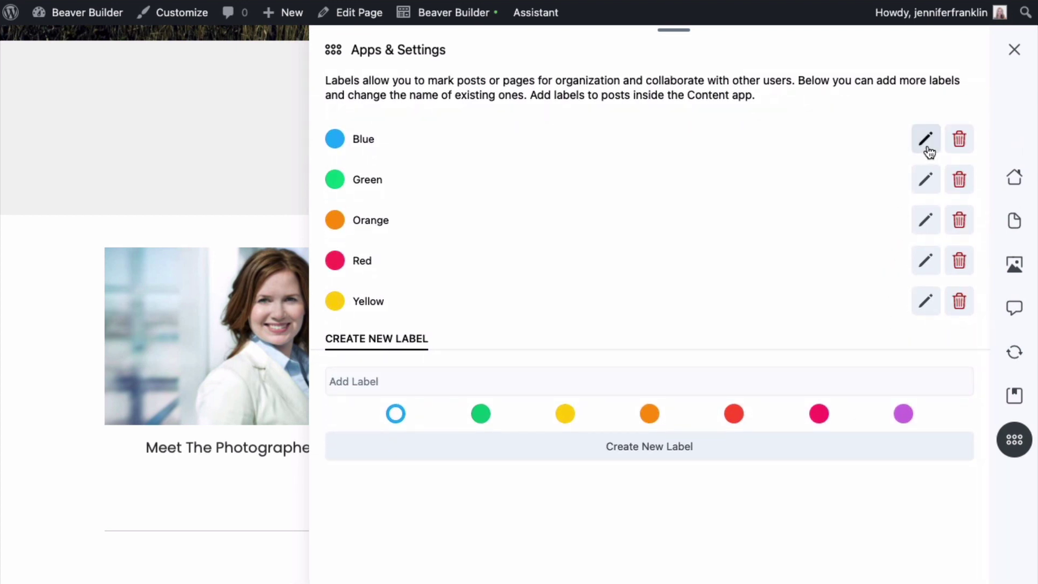
{"action": "left_click", "coordinate": [928, 142]}
{"action": "left_click_drag", "start_coordinate": [357, 181], "coordinate": [330, 180]}
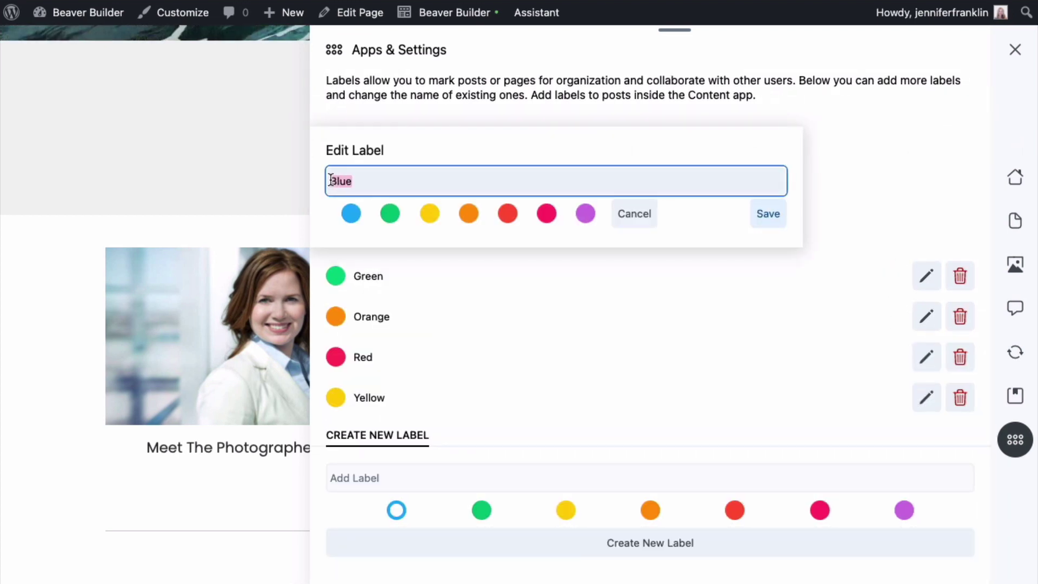
{"action": "type", "text": "NEW"}
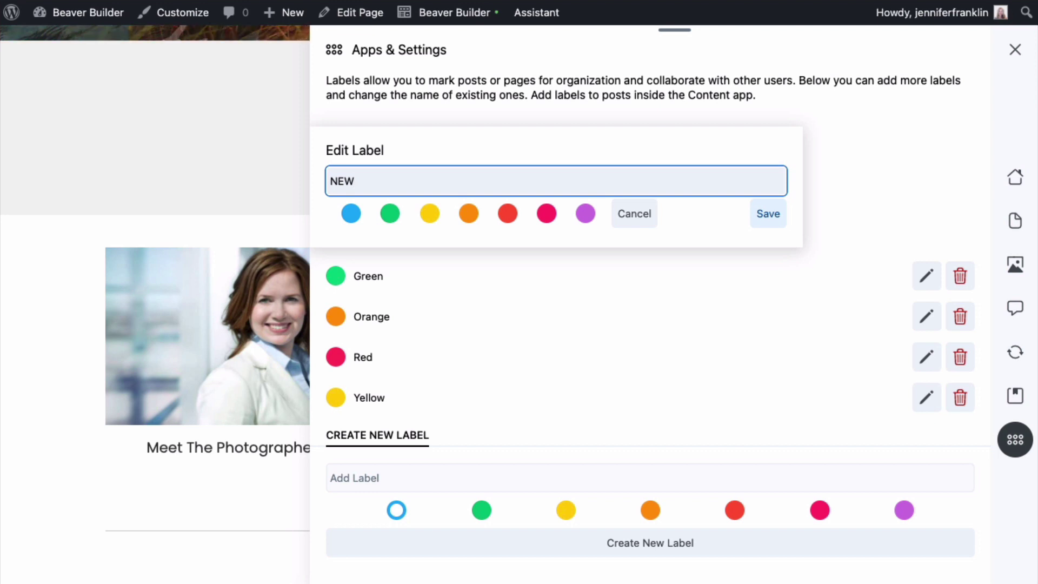
{"action": "left_click", "coordinate": [768, 215]}
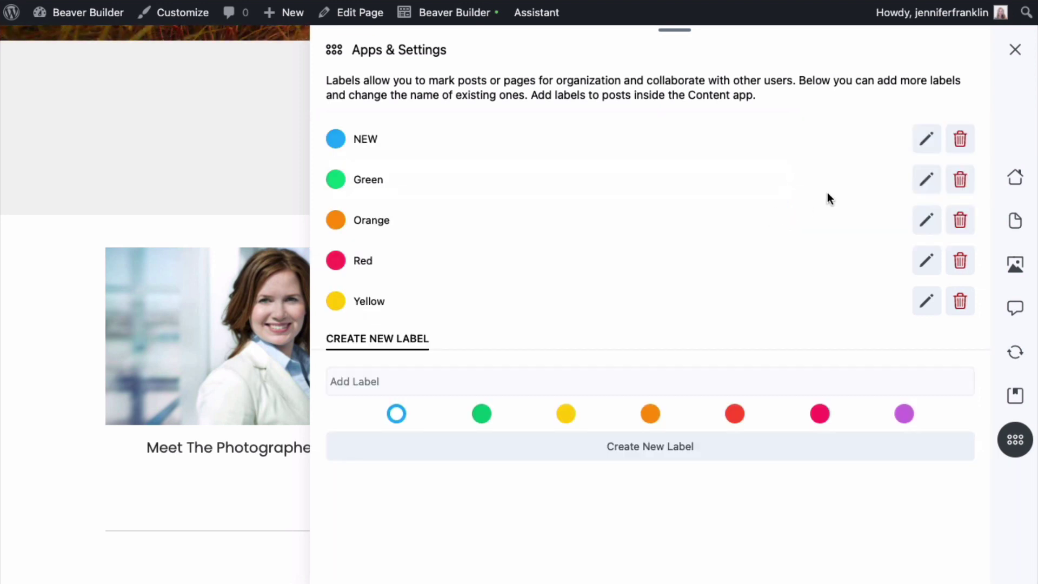
Step: Delete the NEW label and create a new Blue label with the blue colour
{"action": "left_click", "coordinate": [960, 138]}
{"action": "left_click", "coordinate": [673, 69]}
{"action": "left_click", "coordinate": [385, 379]}
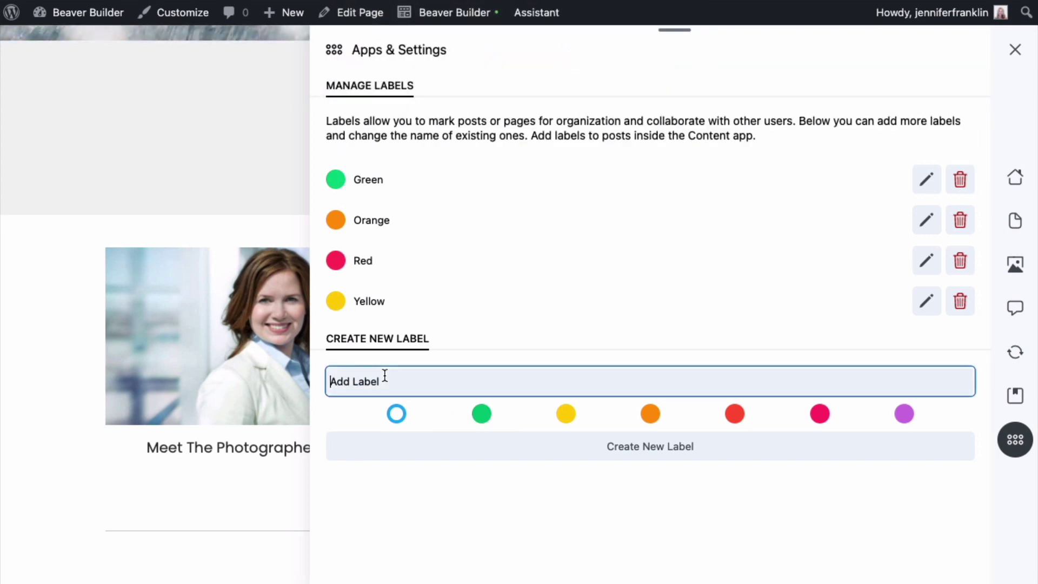
{"action": "left_click", "coordinate": [398, 414]}
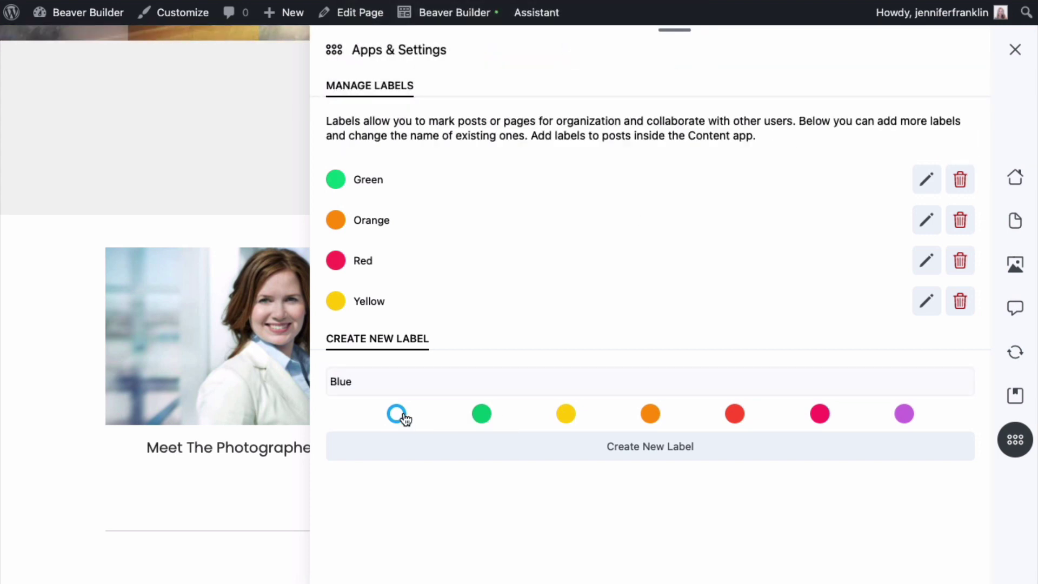
{"action": "left_click", "coordinate": [574, 455]}
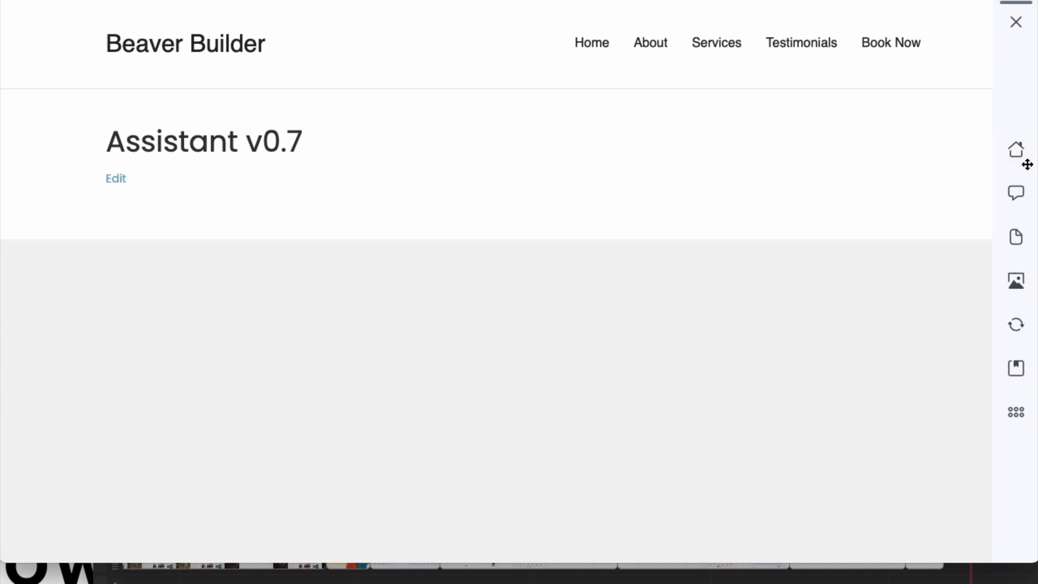
Step: Tag the Assistant v0.7 page with the Orange label and return to the pages list
{"action": "left_click", "coordinate": [1025, 243]}
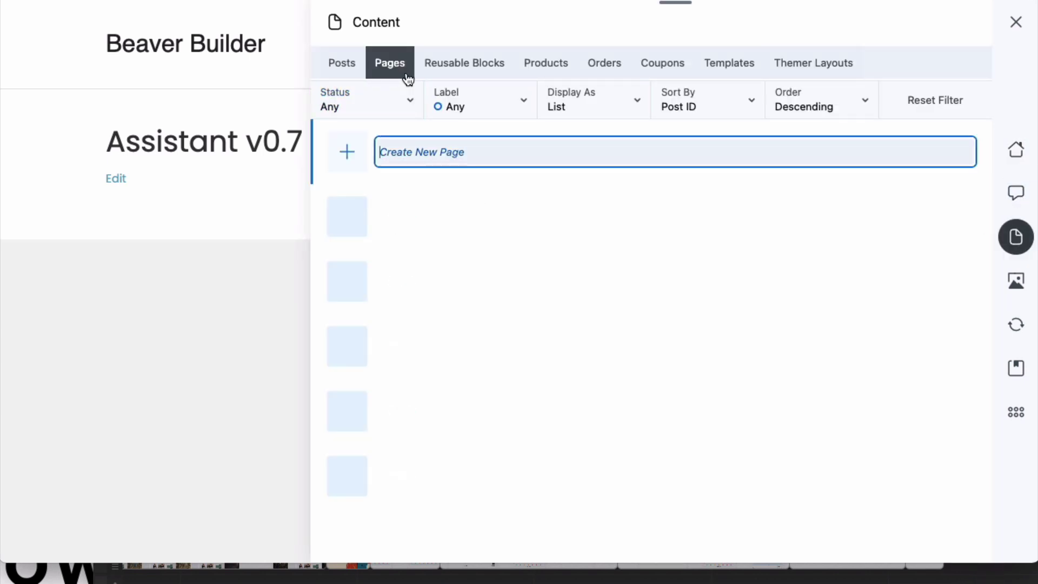
{"action": "mouse_move", "coordinate": [710, 223]}
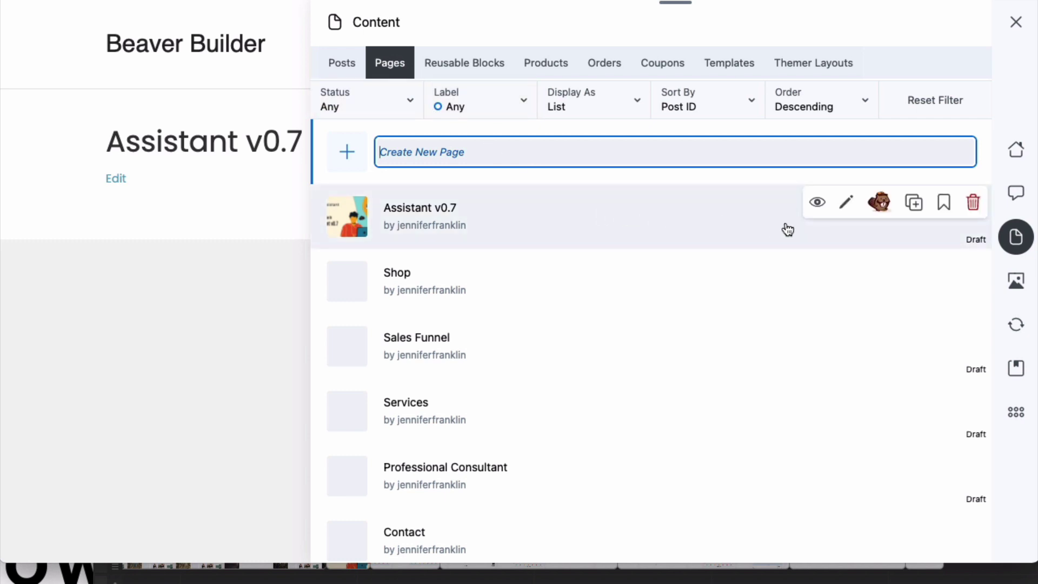
{"action": "left_click", "coordinate": [848, 210]}
{"action": "scroll", "coordinate": [909, 299], "scroll_direction": "down", "scroll_amount": 9}
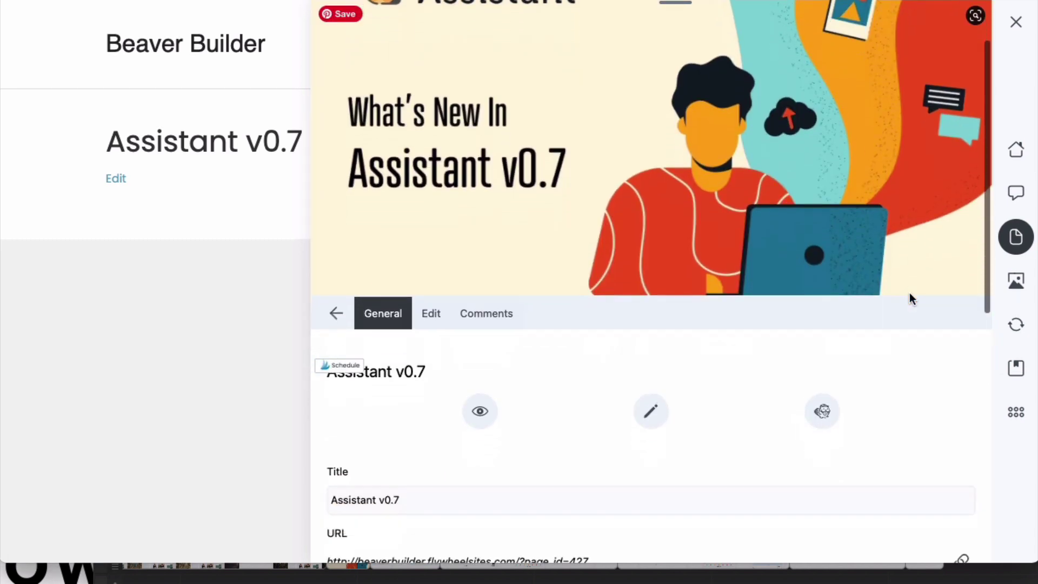
{"action": "scroll", "coordinate": [910, 299], "scroll_direction": "down", "scroll_amount": 2}
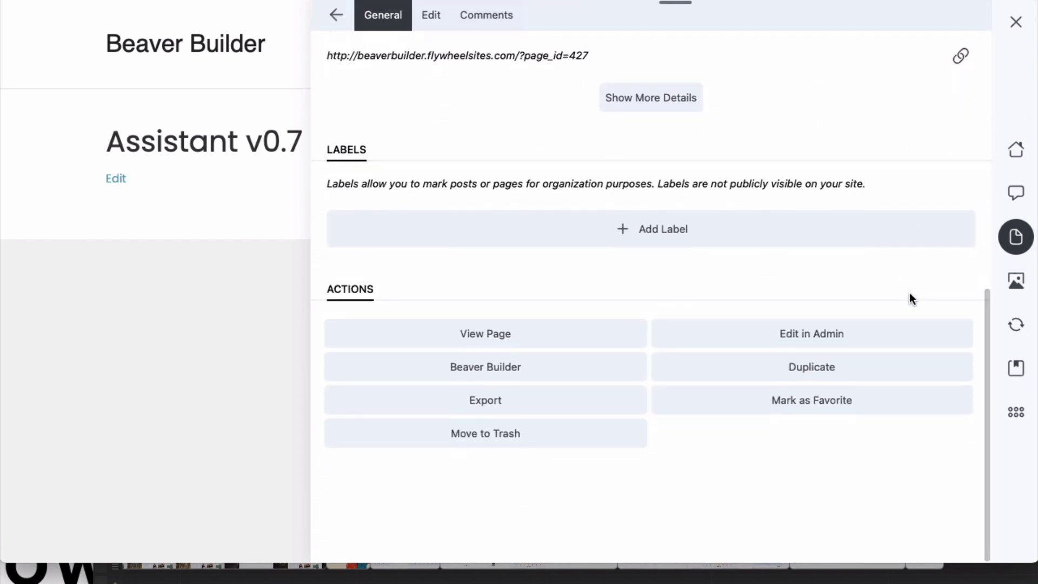
{"action": "left_click", "coordinate": [700, 241]}
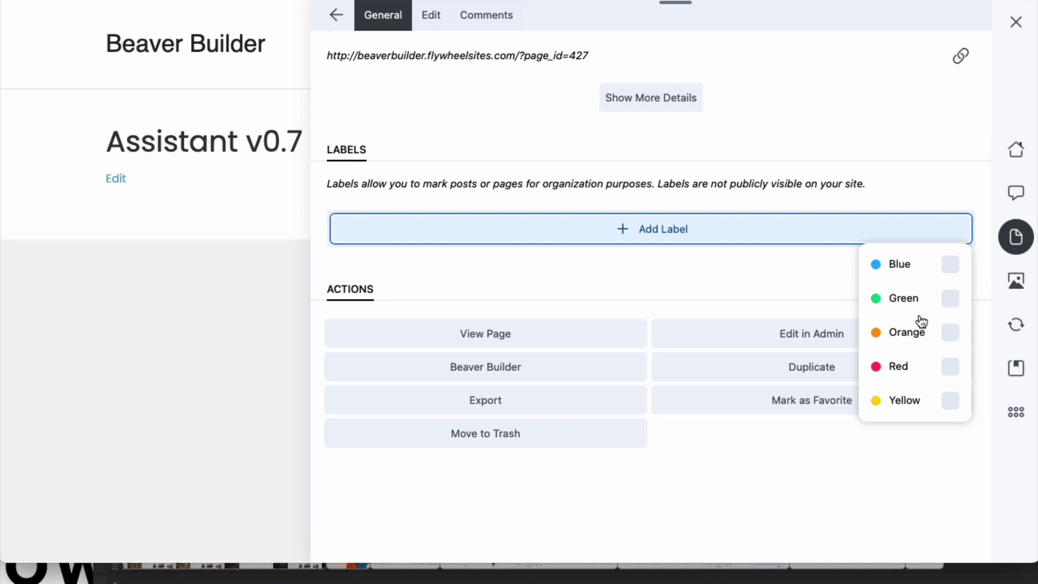
{"action": "left_click", "coordinate": [951, 333]}
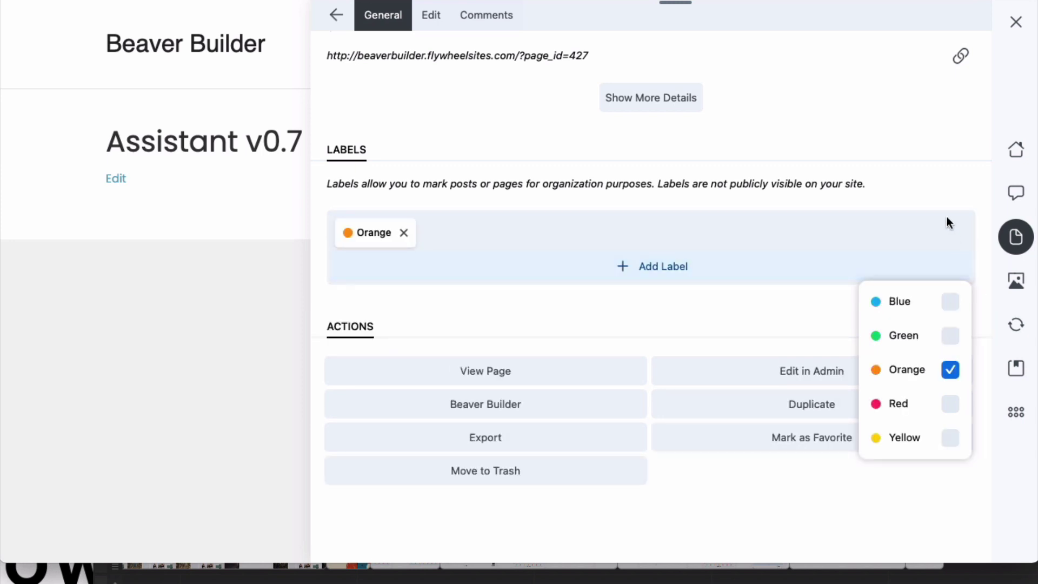
{"action": "scroll", "coordinate": [946, 219], "scroll_direction": "up", "scroll_amount": 10}
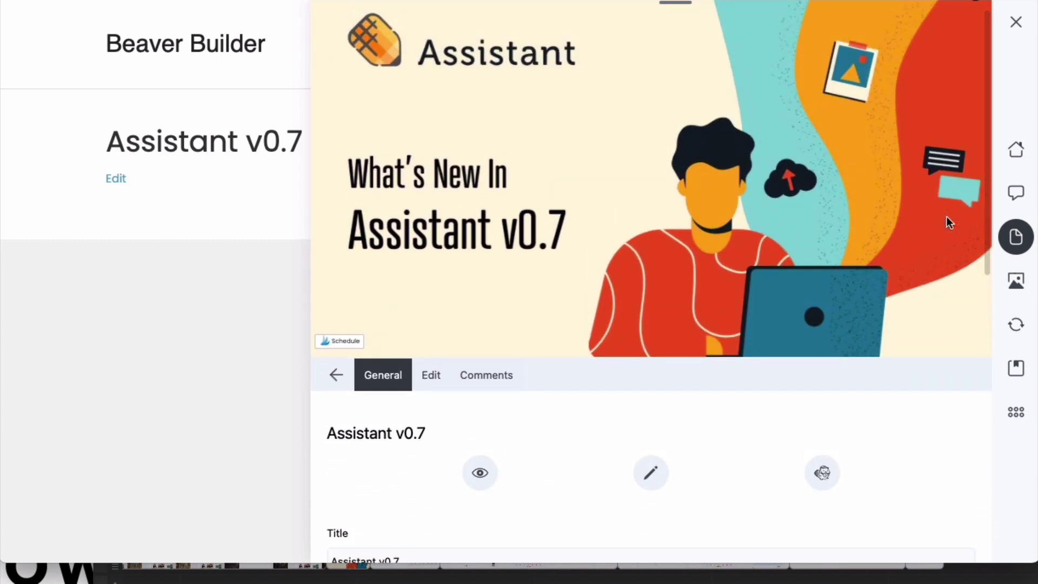
{"action": "left_click", "coordinate": [336, 374]}
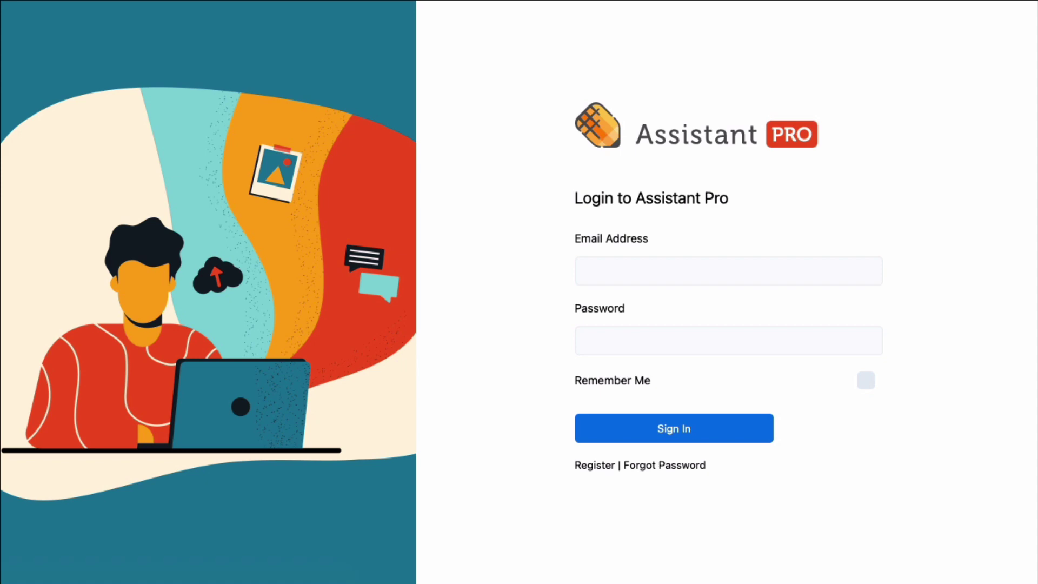
Step: Sign in to Assistant Pro, scroll the Welcome tutorials, and return to the Libraries overview
{"action": "left_click", "coordinate": [579, 271]}
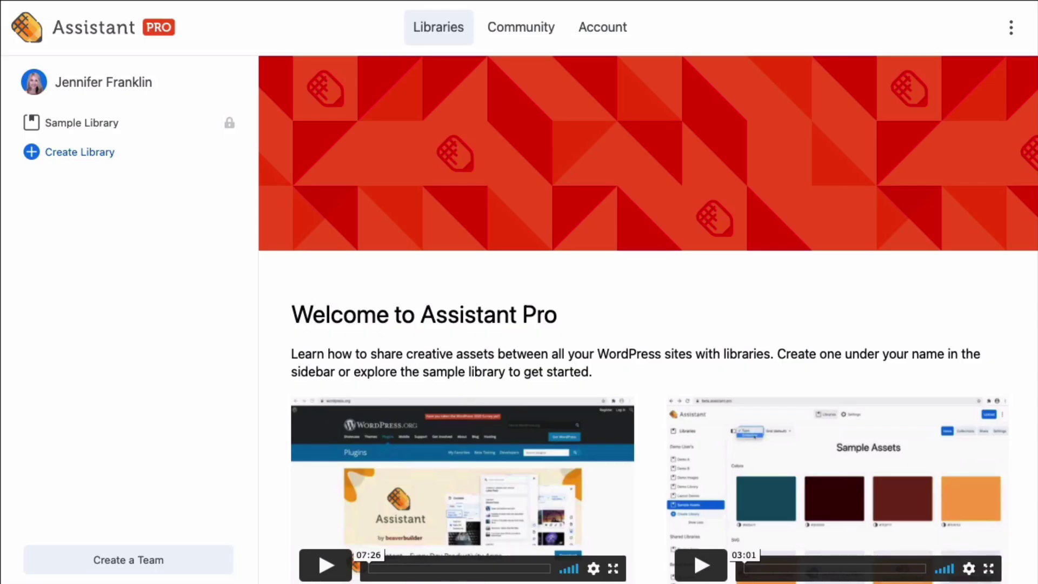
{"action": "scroll", "coordinate": [648, 320], "scroll_direction": "down", "scroll_amount": 4}
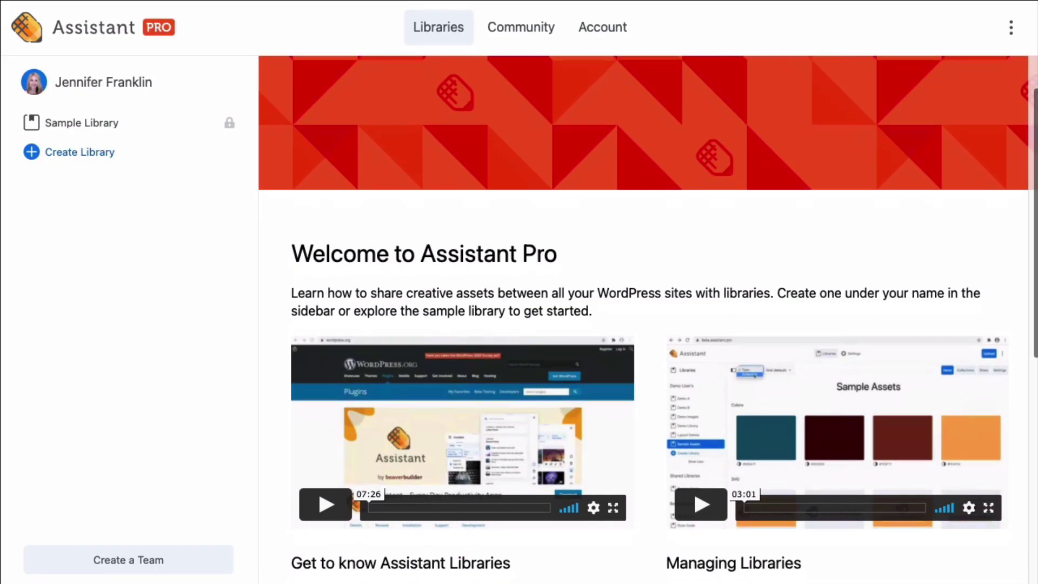
{"action": "scroll", "coordinate": [648, 319], "scroll_direction": "down", "scroll_amount": 5}
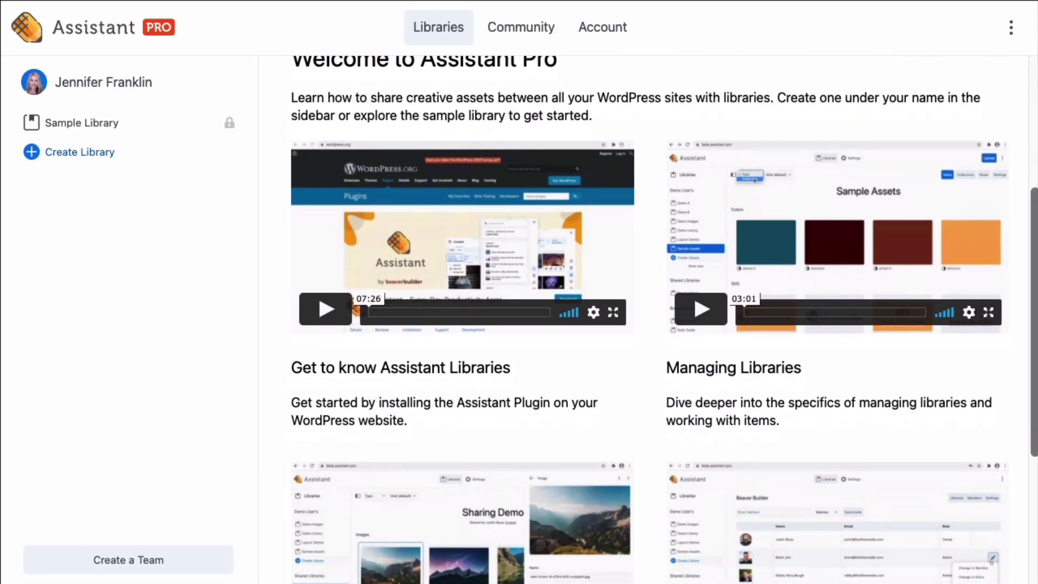
{"action": "scroll", "coordinate": [648, 320], "scroll_direction": "down", "scroll_amount": 1}
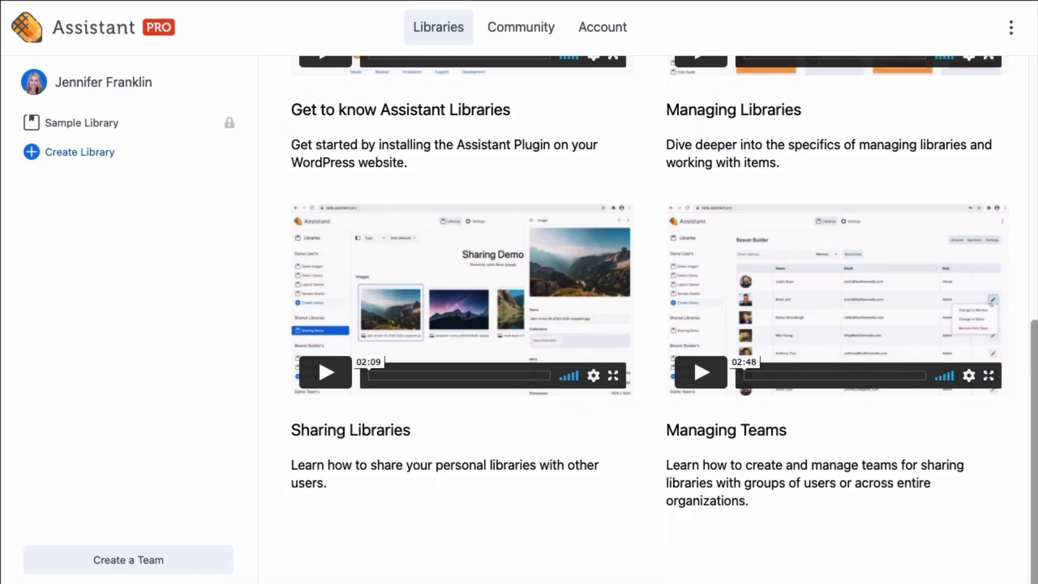
{"action": "scroll", "coordinate": [648, 320], "scroll_direction": "up", "scroll_amount": 1}
{"action": "left_click", "coordinate": [437, 27]}
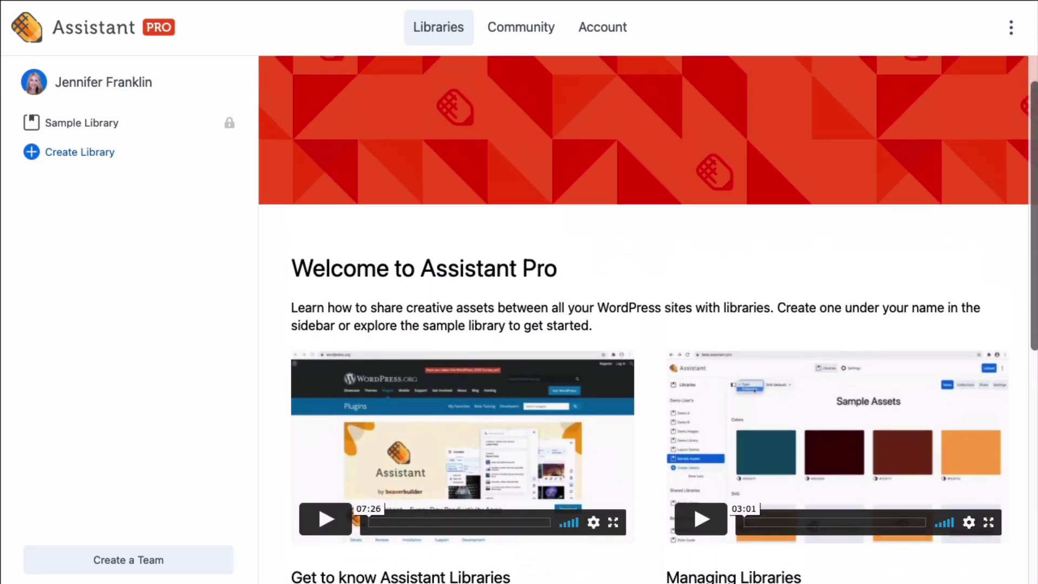
Step: Open the Sample Library and scroll through its Content, Colors, Images and SVG items
{"action": "left_click", "coordinate": [195, 128]}
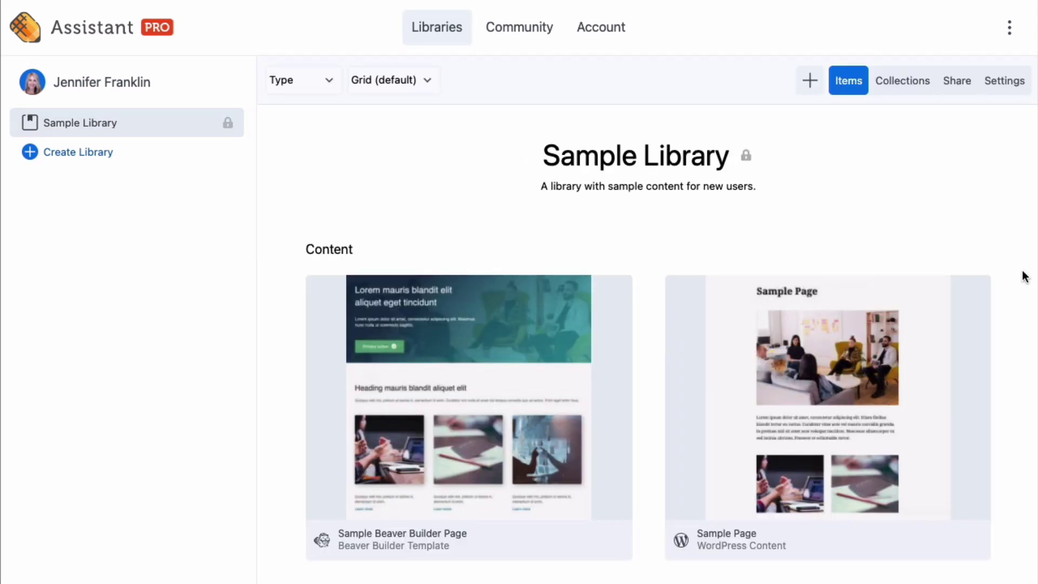
{"action": "scroll", "coordinate": [1024, 275], "scroll_direction": "down", "scroll_amount": 2}
{"action": "scroll", "coordinate": [1024, 275], "scroll_direction": "down", "scroll_amount": 6}
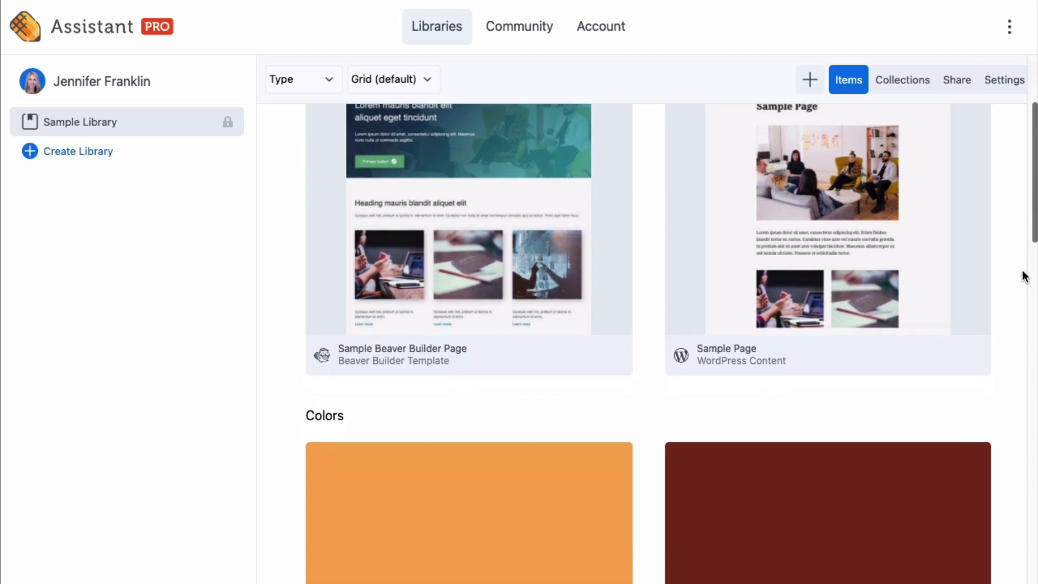
{"action": "scroll", "coordinate": [1024, 276], "scroll_direction": "down", "scroll_amount": 10}
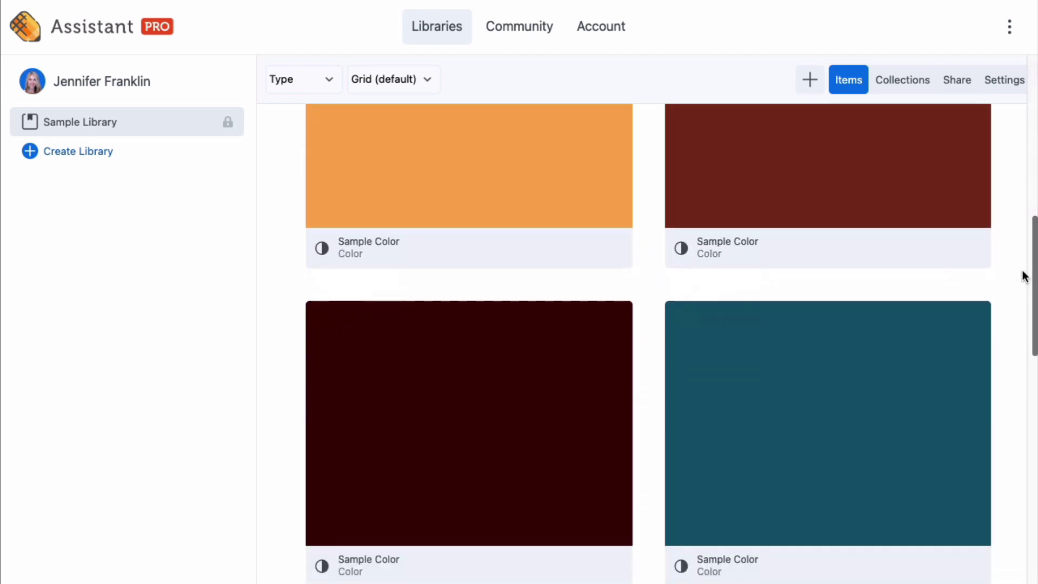
{"action": "scroll", "coordinate": [1024, 275], "scroll_direction": "down", "scroll_amount": 10}
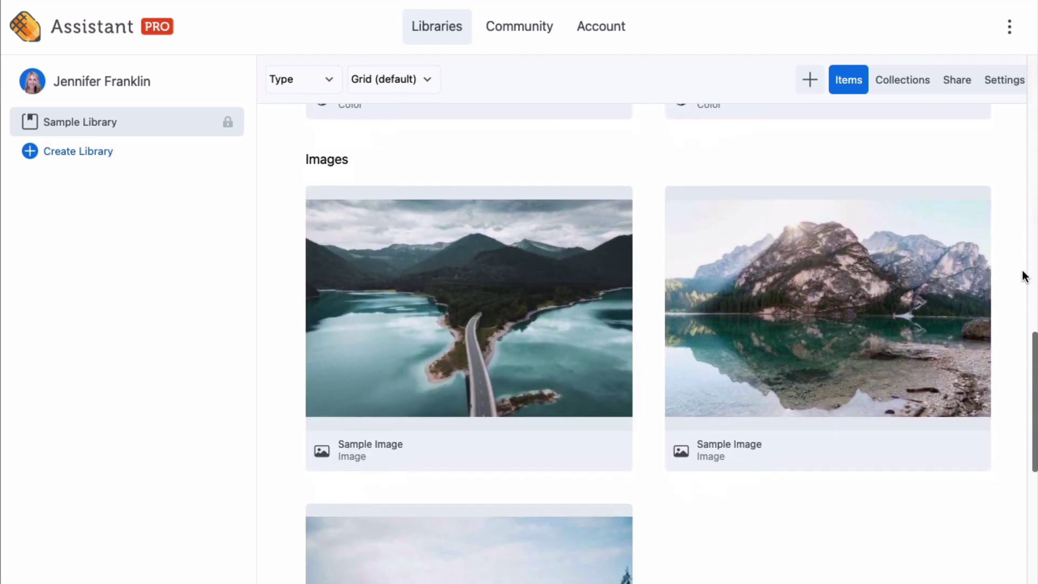
{"action": "scroll", "coordinate": [1024, 275], "scroll_direction": "down", "scroll_amount": 6}
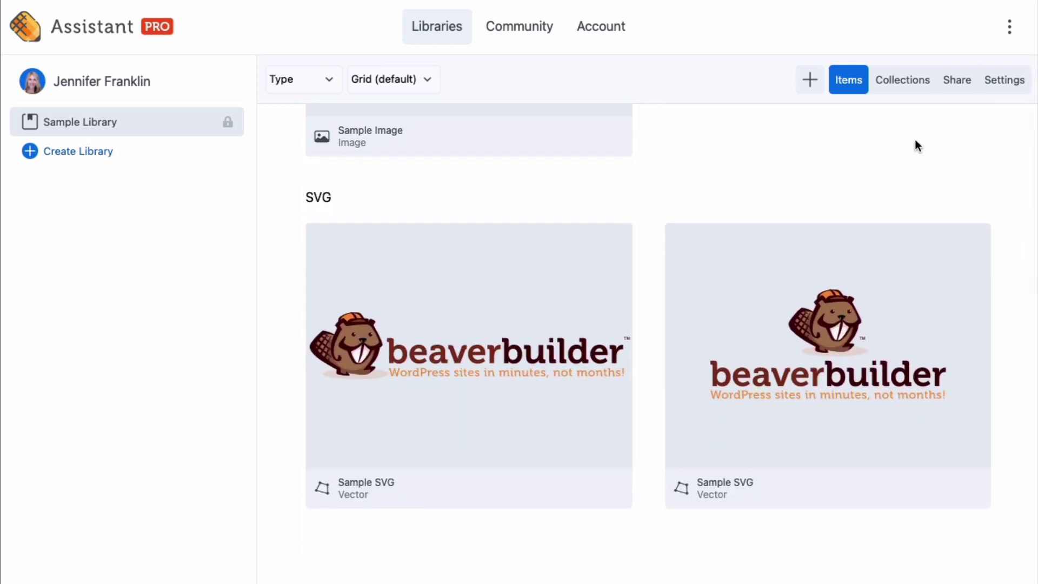
Step: Set the Sample Library's sharing permission so invited people can edit it
{"action": "left_click", "coordinate": [961, 89]}
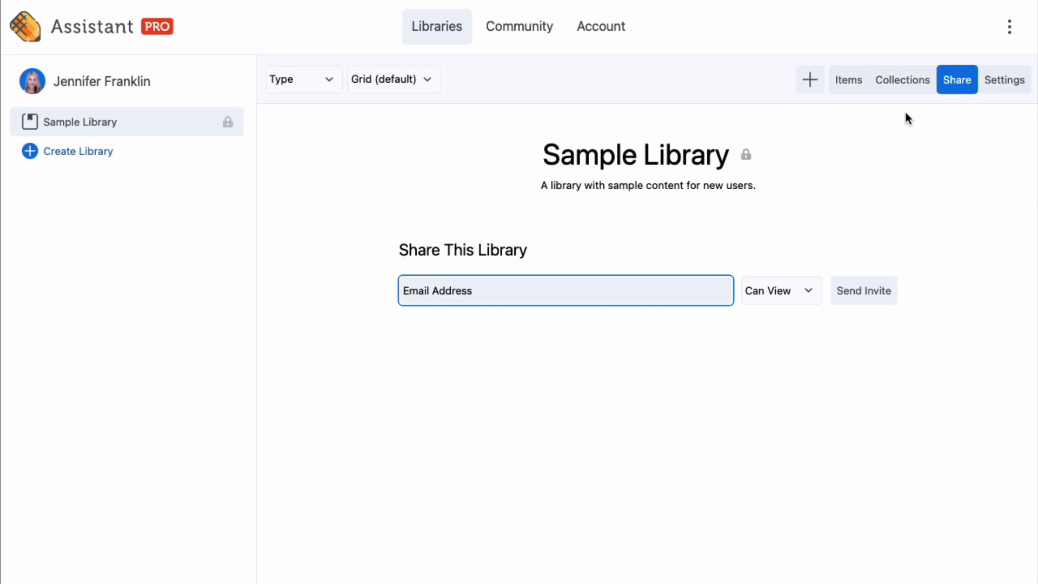
{"action": "left_click", "coordinate": [806, 291]}
{"action": "left_click", "coordinate": [802, 303]}
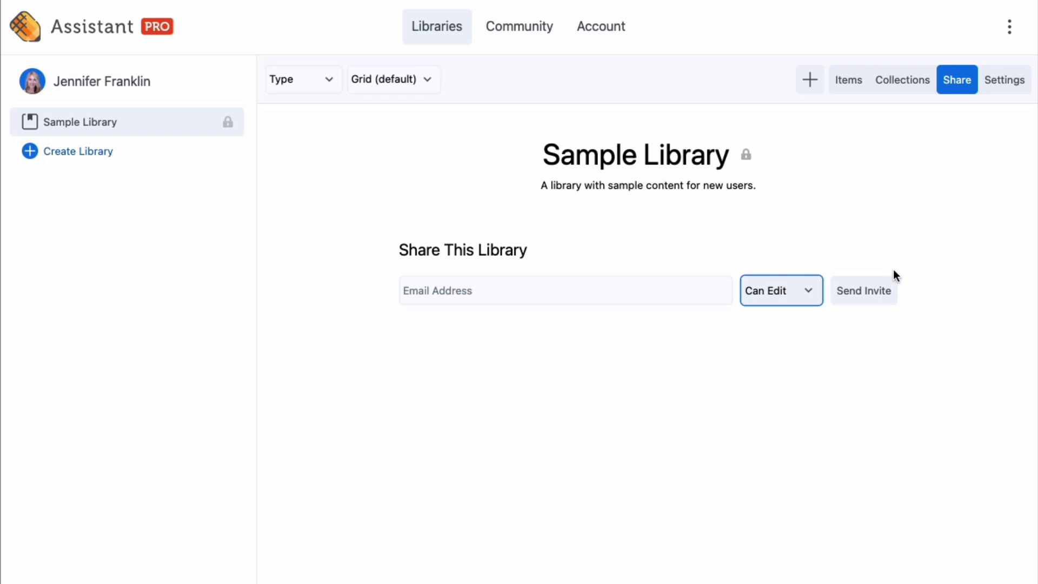
Step: Review Library Settings and the Collections tab, then return to the Items tab
{"action": "left_click", "coordinate": [1004, 92]}
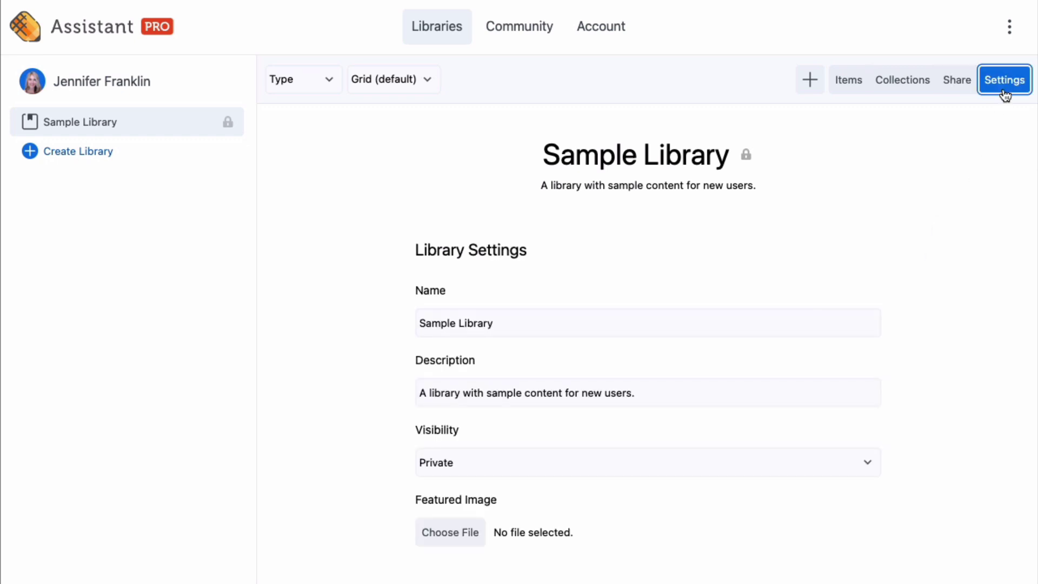
{"action": "scroll", "coordinate": [1011, 257], "scroll_direction": "down", "scroll_amount": 5}
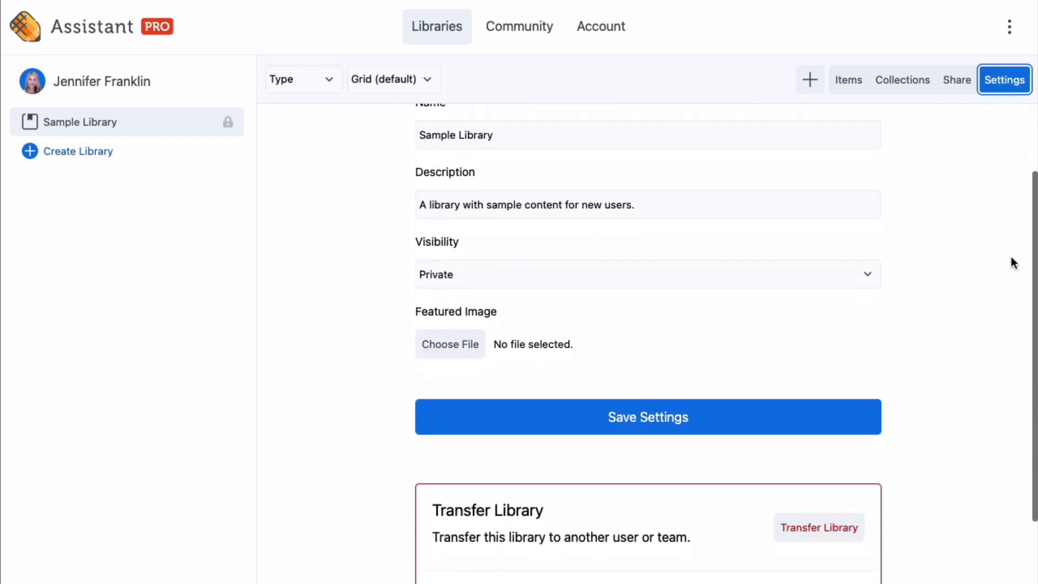
{"action": "scroll", "coordinate": [1011, 257], "scroll_direction": "down", "scroll_amount": 3}
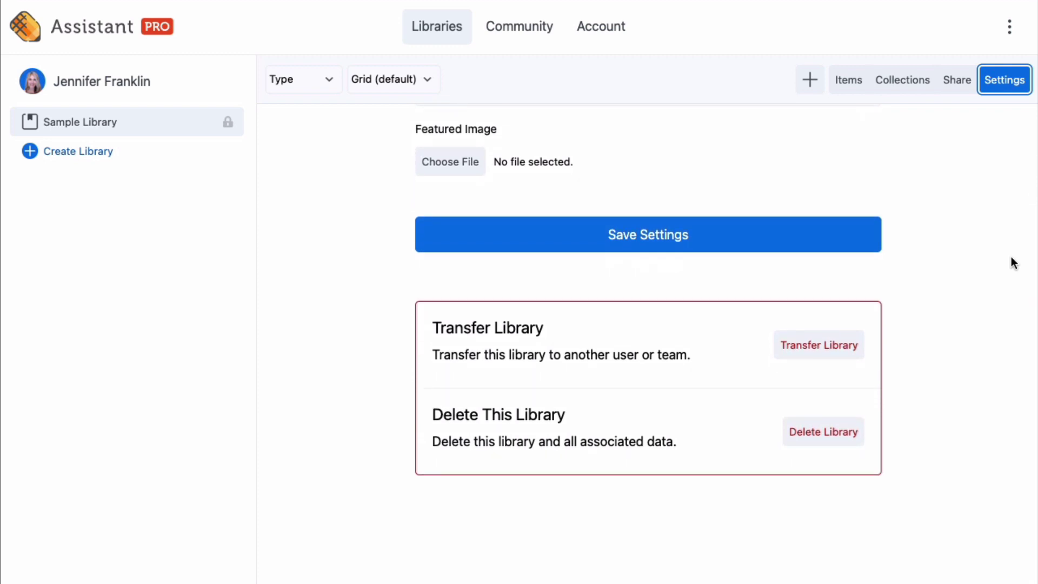
{"action": "scroll", "coordinate": [1011, 258], "scroll_direction": "up", "scroll_amount": 6}
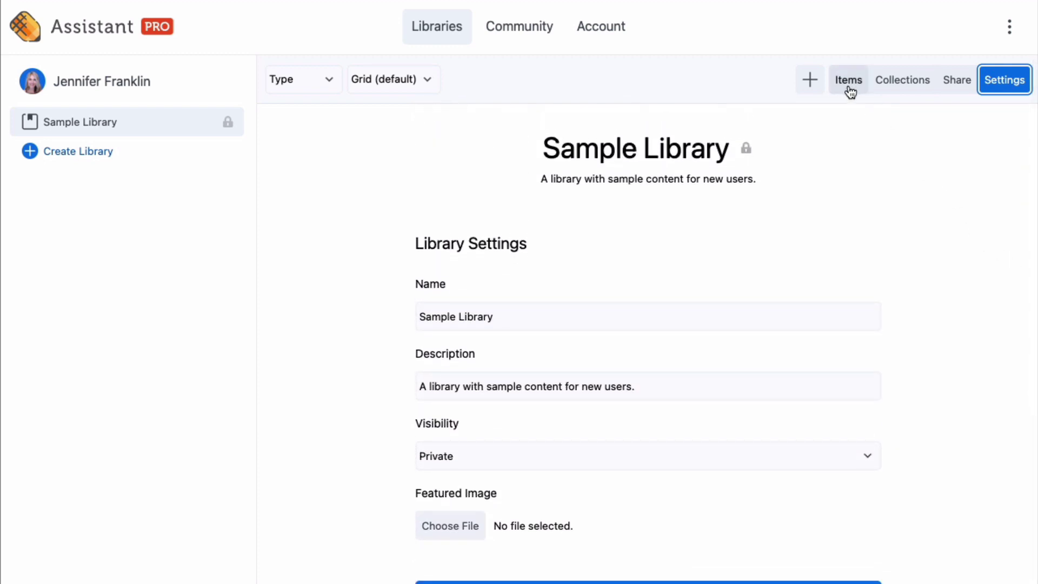
{"action": "left_click", "coordinate": [879, 93]}
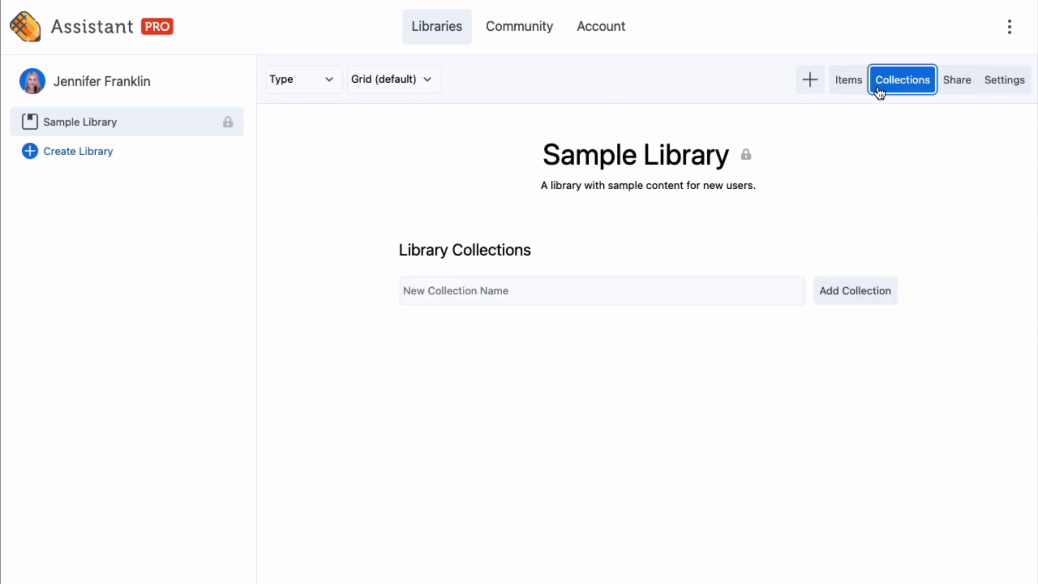
{"action": "left_click", "coordinate": [859, 93]}
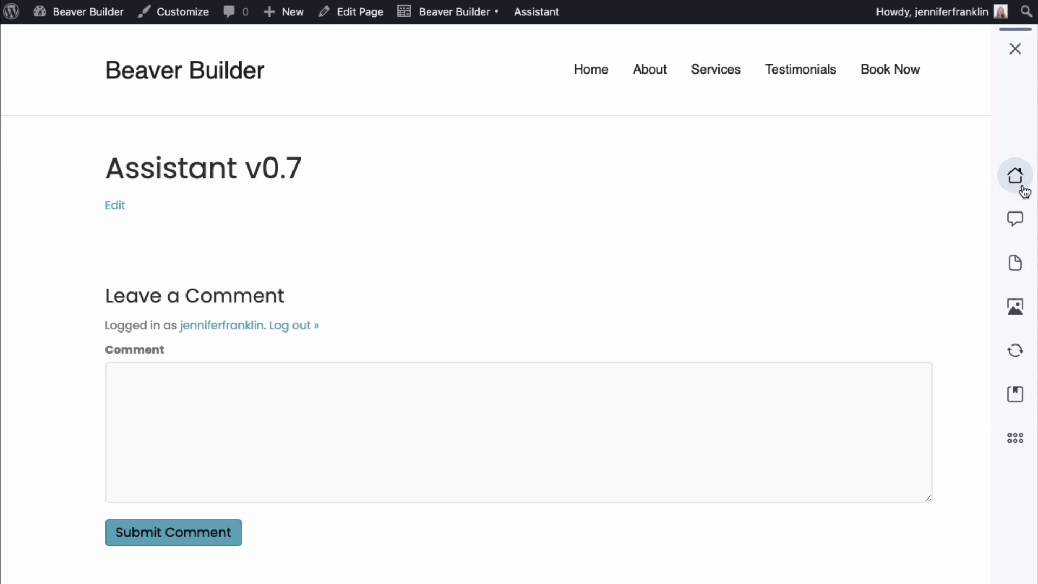
Step: Open the Libraries app from the Assistant panel and choose Connect to Pro
{"action": "left_click", "coordinate": [1022, 189]}
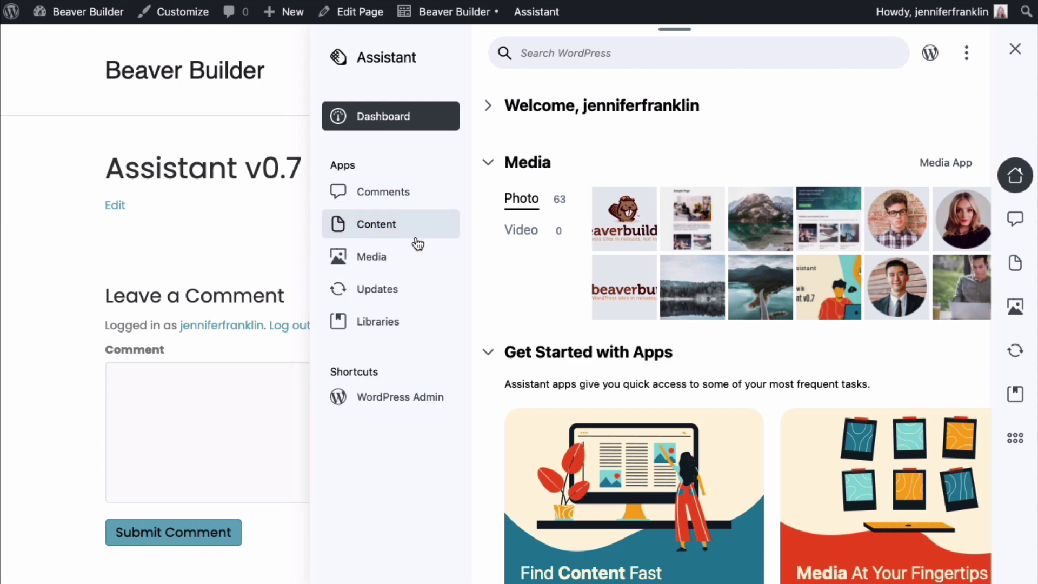
{"action": "left_click", "coordinate": [422, 327]}
{"action": "left_click", "coordinate": [717, 437]}
Step: Enter an email address on the Private Beta page and subscribe to launch notifications
{"action": "left_click", "coordinate": [729, 383]}
{"action": "type", "text": "Email@address.com"}
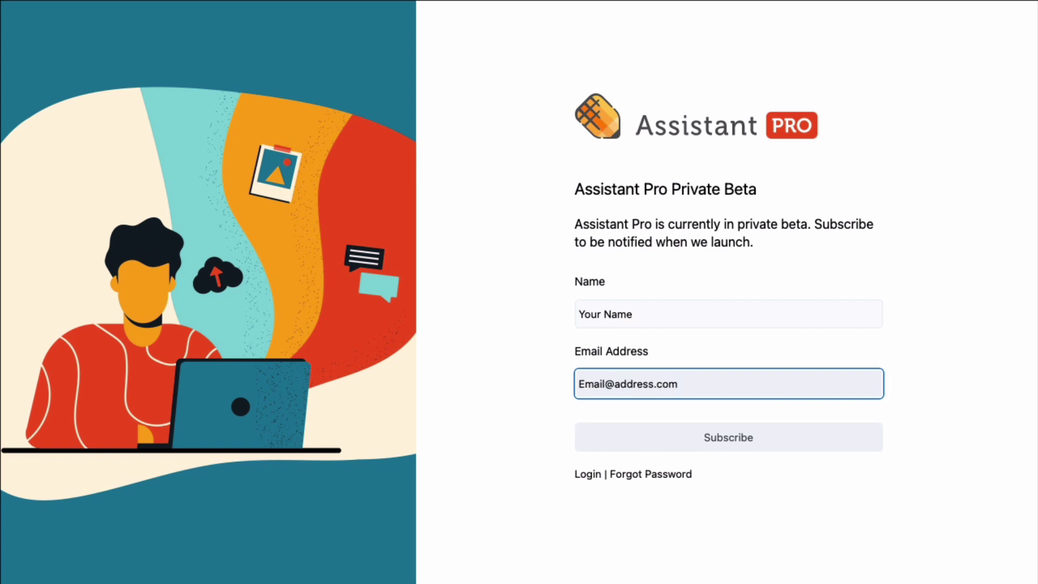
{"action": "left_click", "coordinate": [732, 447]}
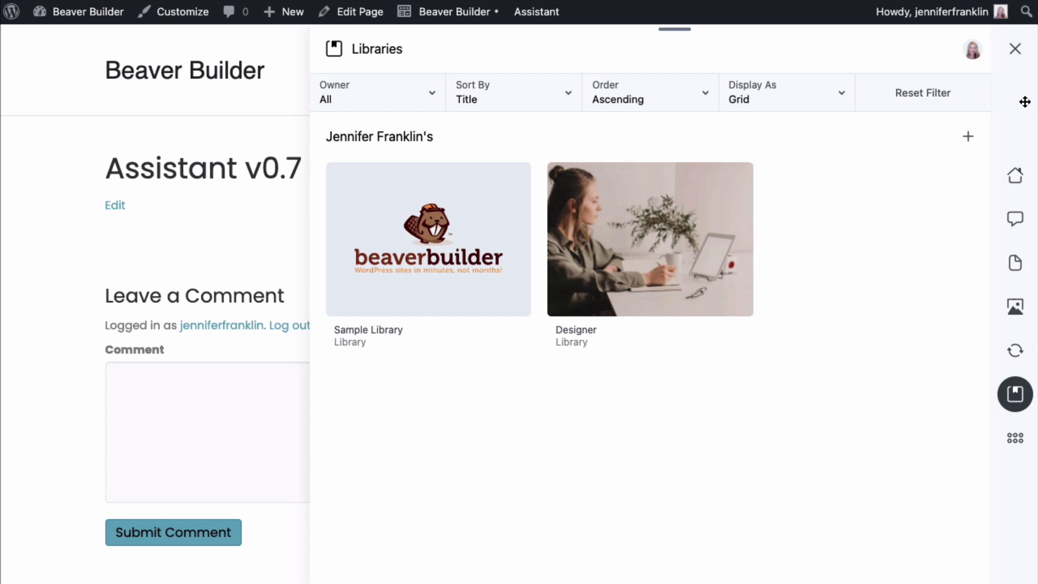
Step: Create a library named NEW and add the Home page found by searching 'home'
{"action": "left_click", "coordinate": [943, 286]}
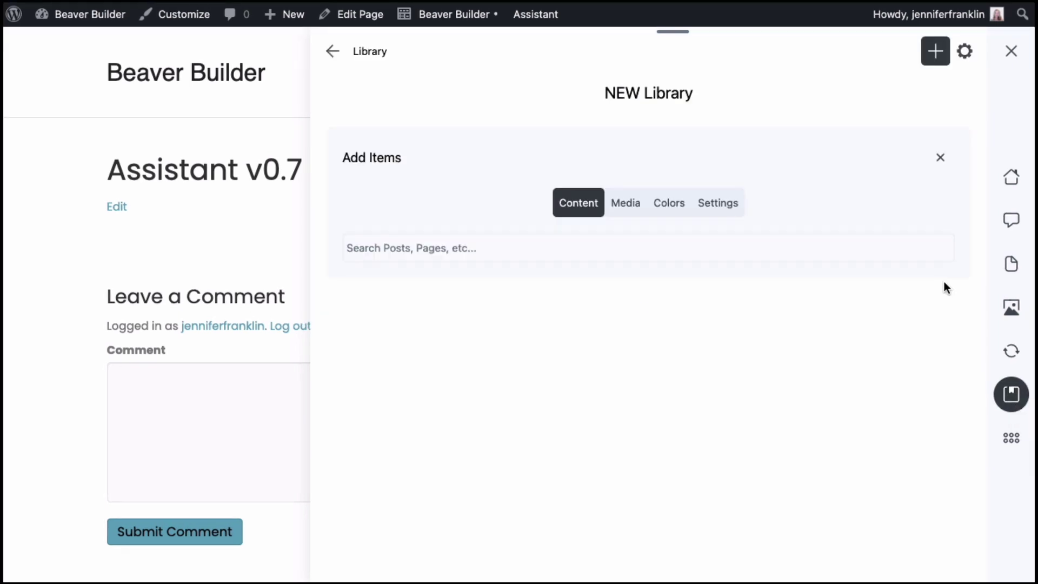
{"action": "left_click", "coordinate": [438, 243]}
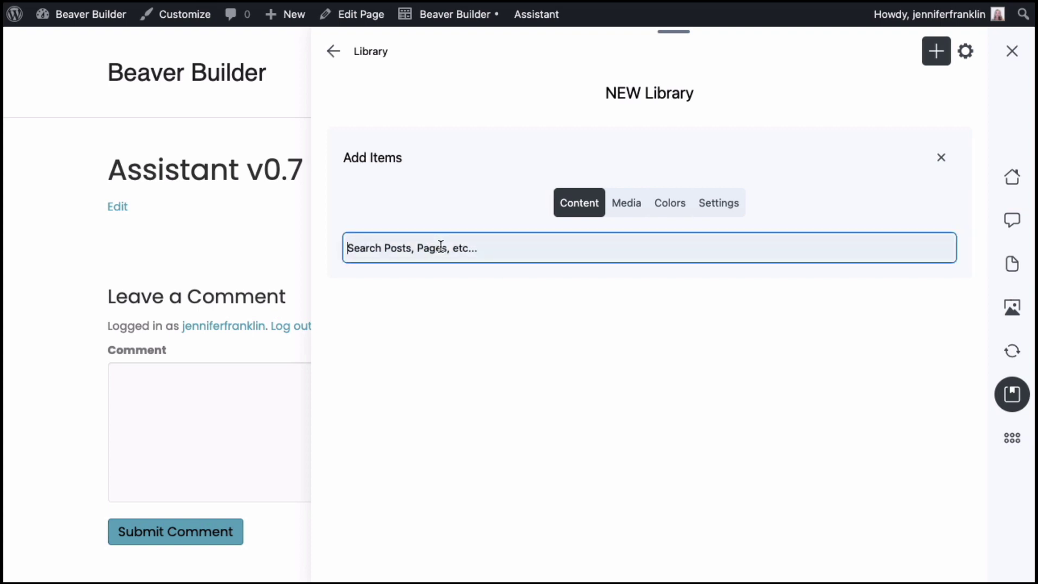
{"action": "type", "text": "home"}
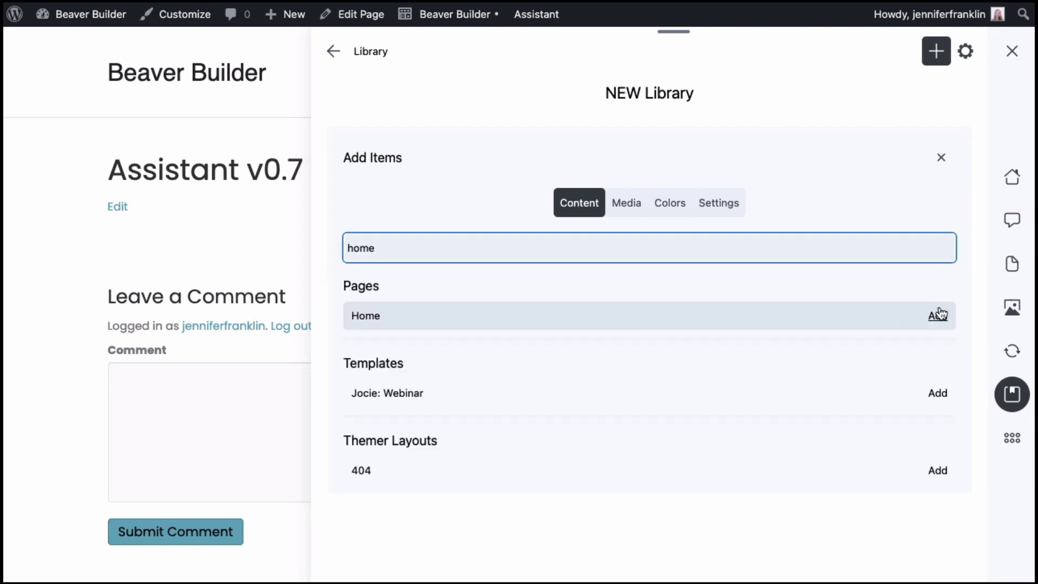
{"action": "left_click", "coordinate": [939, 310]}
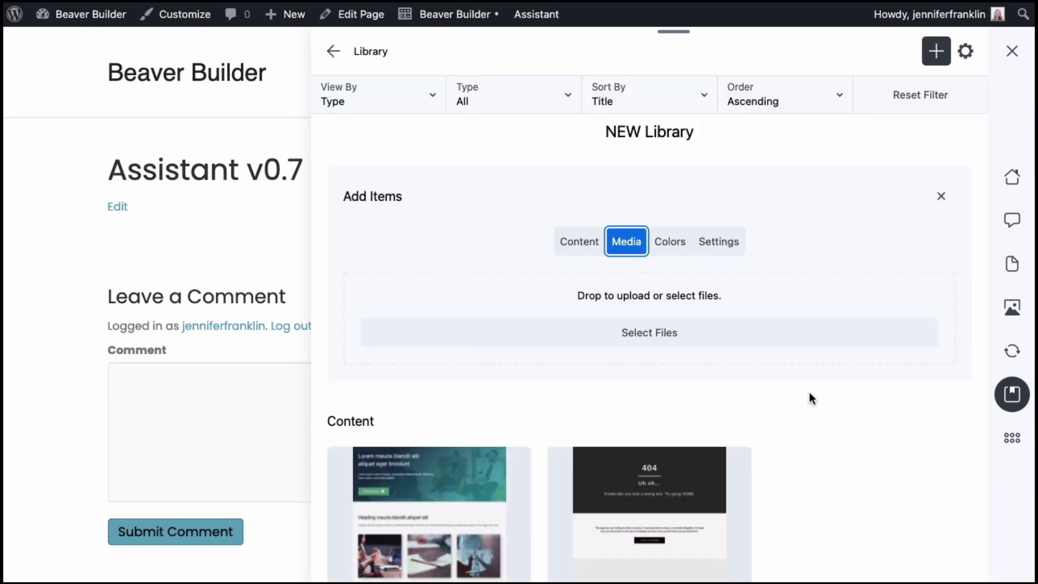
Step: Switch the NEW library to its Colors section, then look over the Create a Team form
{"action": "left_click", "coordinate": [660, 250]}
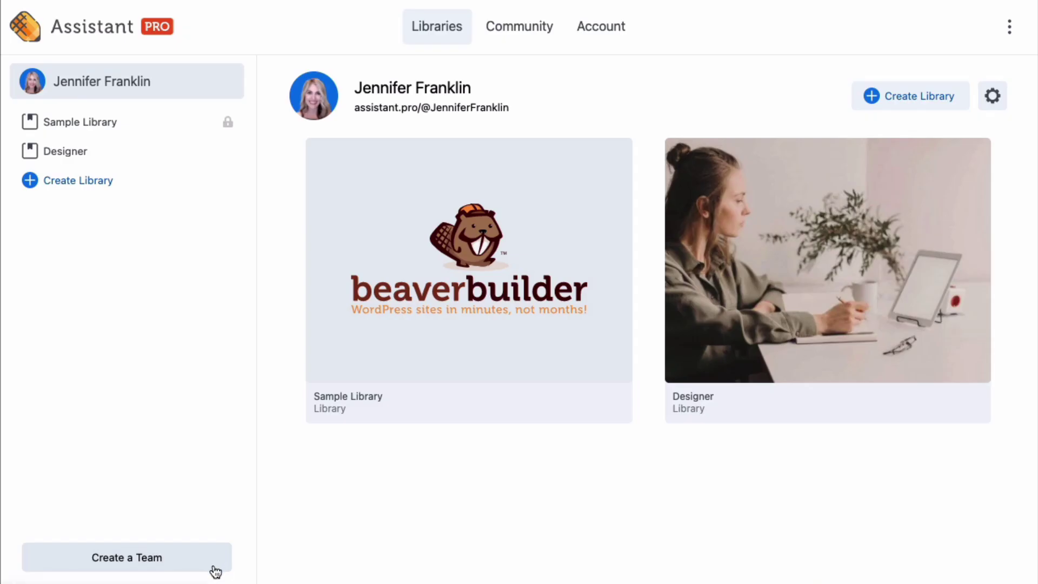
{"action": "left_click", "coordinate": [215, 570]}
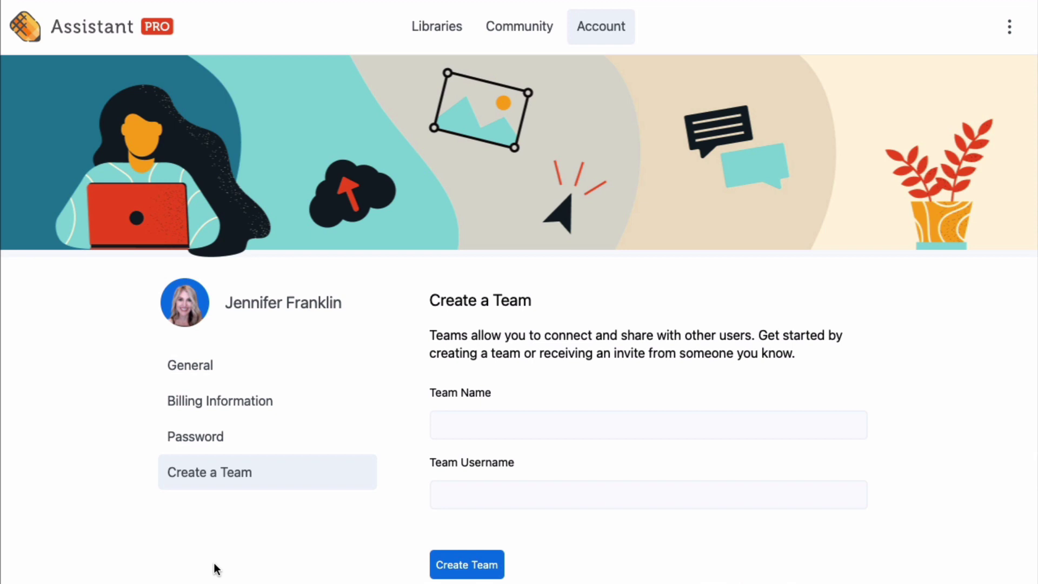
{"action": "left_click", "coordinate": [461, 40]}
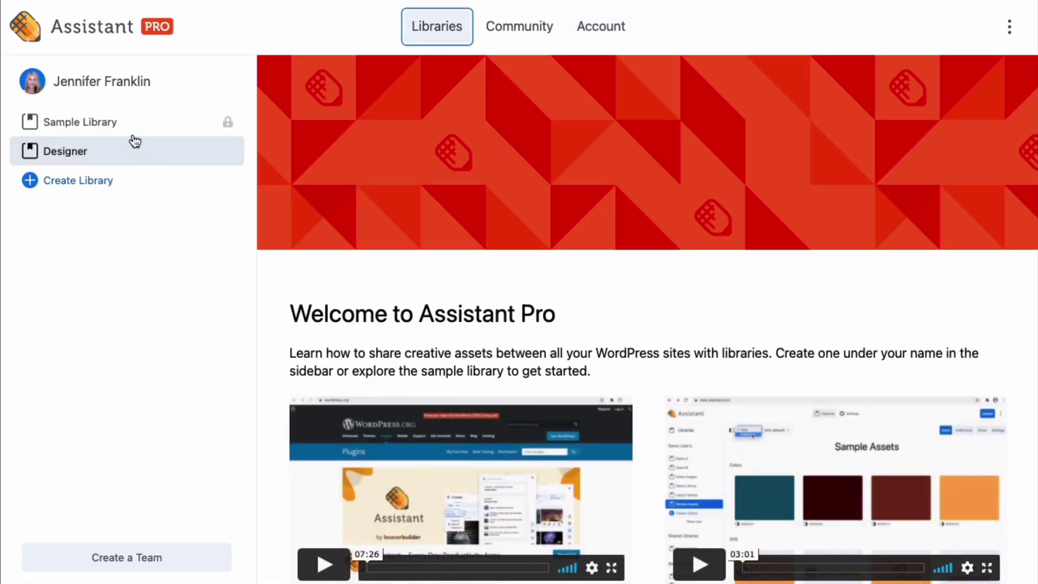
Step: Open the Sample Library and browse through its content, colors and images
{"action": "left_click", "coordinate": [141, 135]}
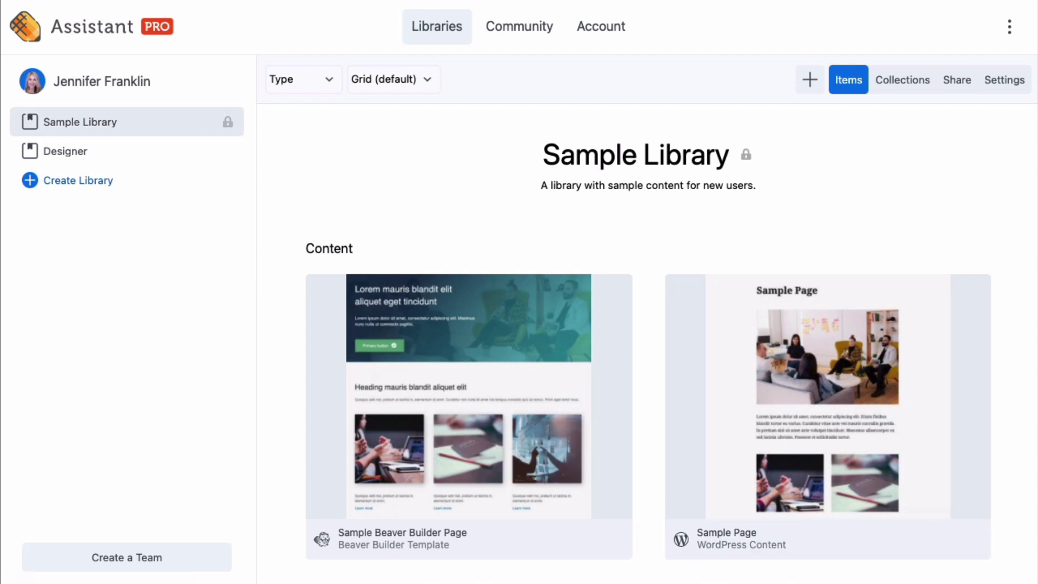
{"action": "scroll", "coordinate": [671, 309], "scroll_direction": "down", "scroll_amount": 4}
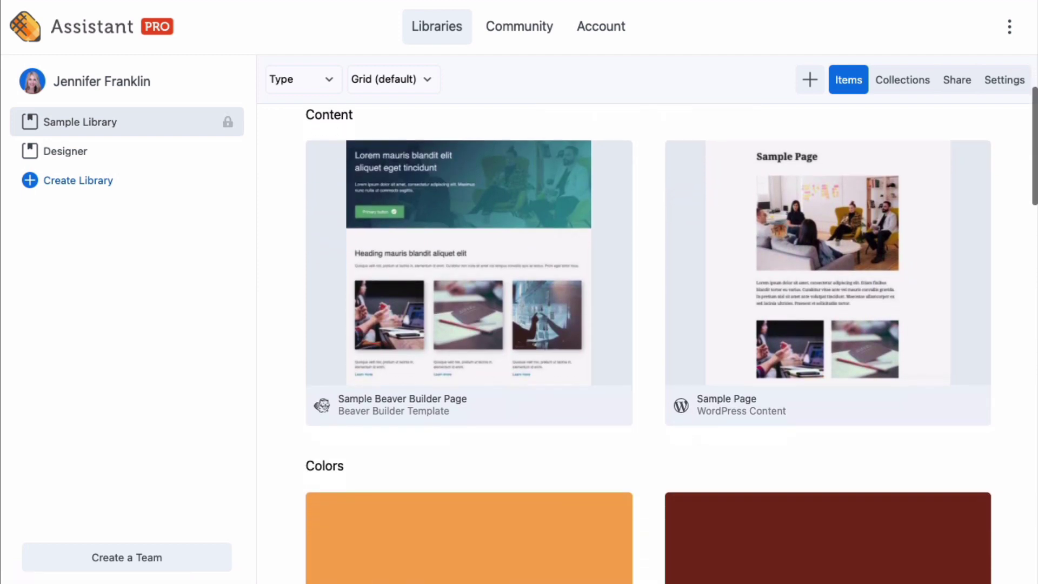
{"action": "scroll", "coordinate": [671, 341], "scroll_direction": "down", "scroll_amount": 7}
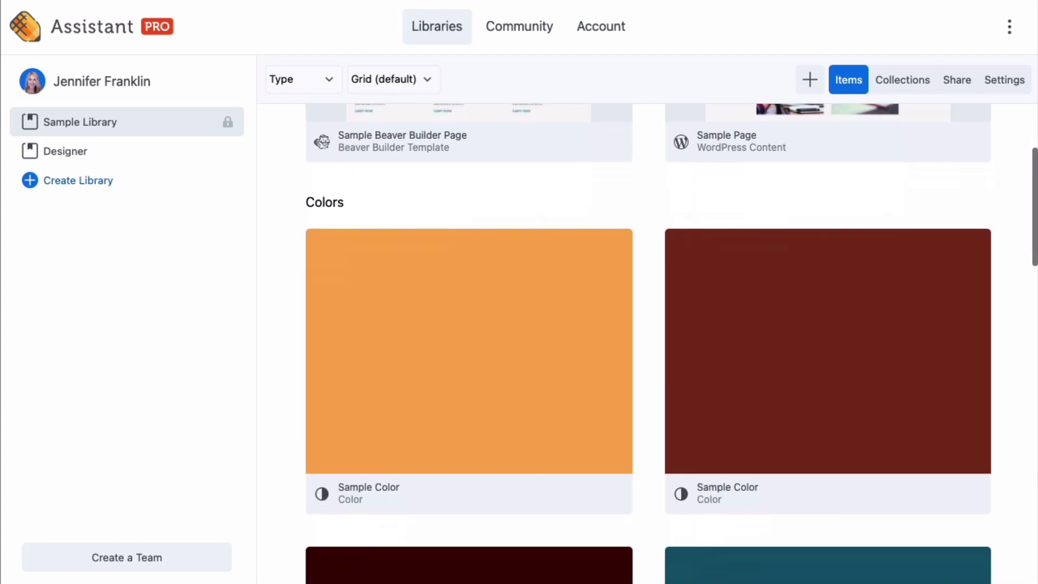
{"action": "scroll", "coordinate": [671, 344], "scroll_direction": "down", "scroll_amount": 7}
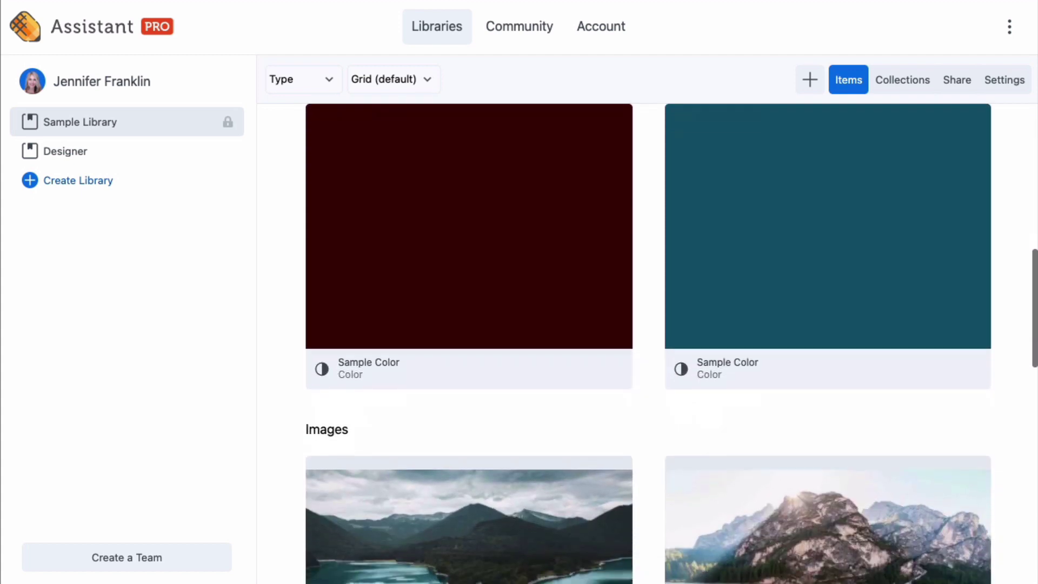
{"action": "scroll", "coordinate": [671, 343], "scroll_direction": "down", "scroll_amount": 4}
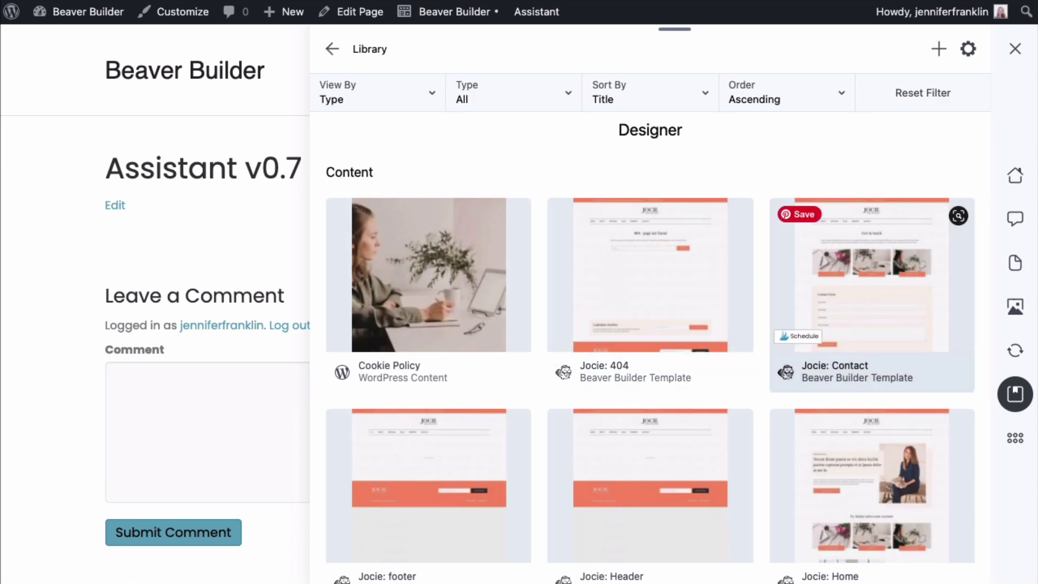
Step: Create an editable page from the Designer library's Jocie: Webinar template with Create and Edit
{"action": "scroll", "coordinate": [651, 324], "scroll_direction": "down", "scroll_amount": 5}
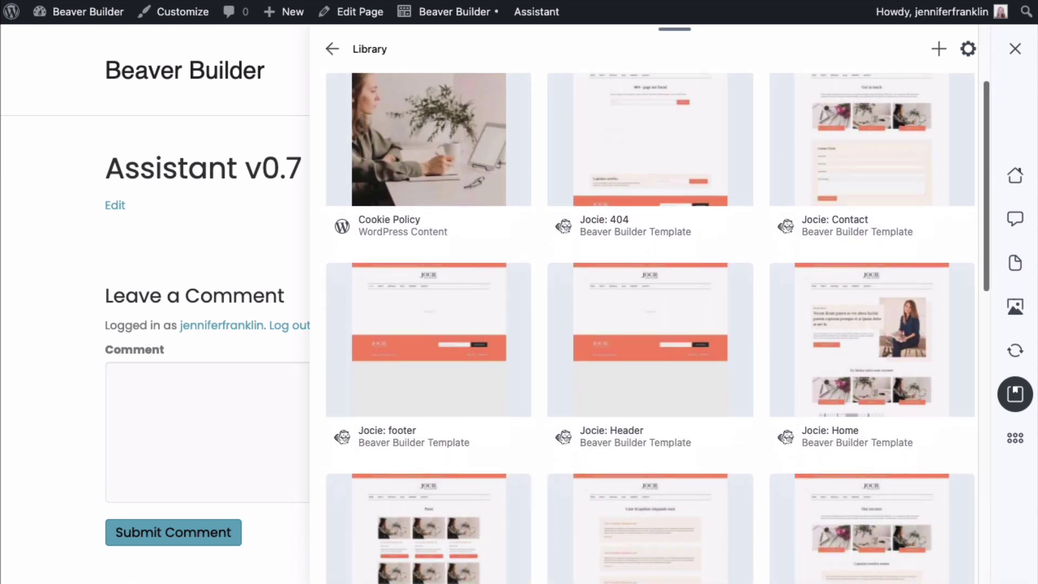
{"action": "scroll", "coordinate": [651, 324], "scroll_direction": "down", "scroll_amount": 4}
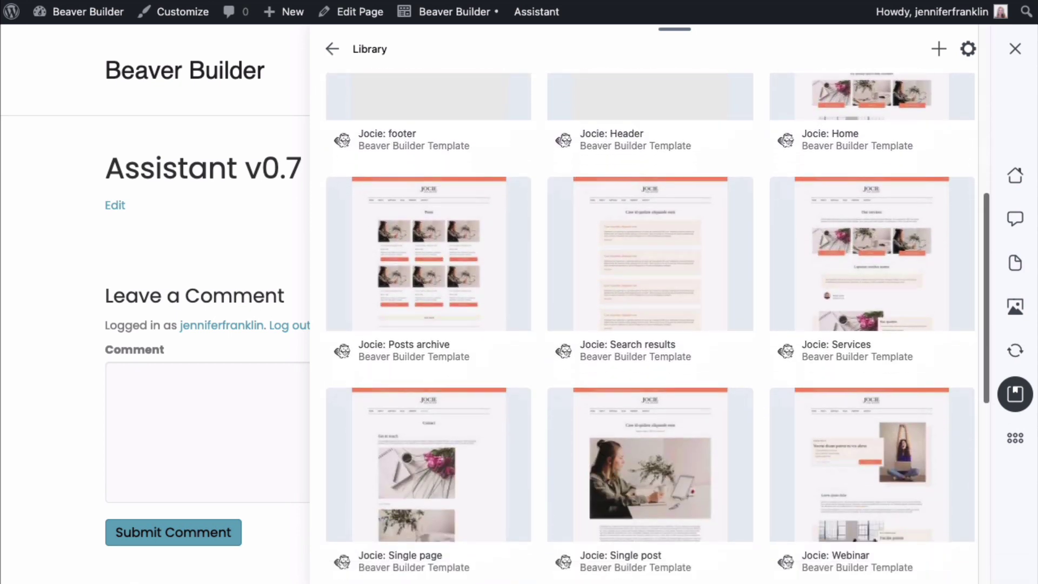
{"action": "scroll", "coordinate": [871, 287], "scroll_direction": "down", "scroll_amount": 3}
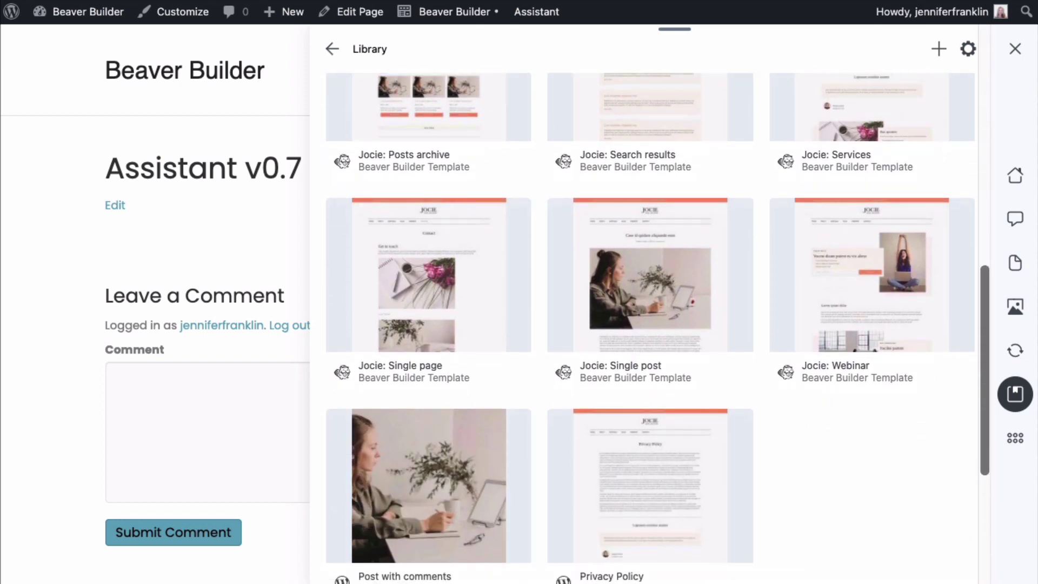
{"action": "left_click", "coordinate": [871, 287]}
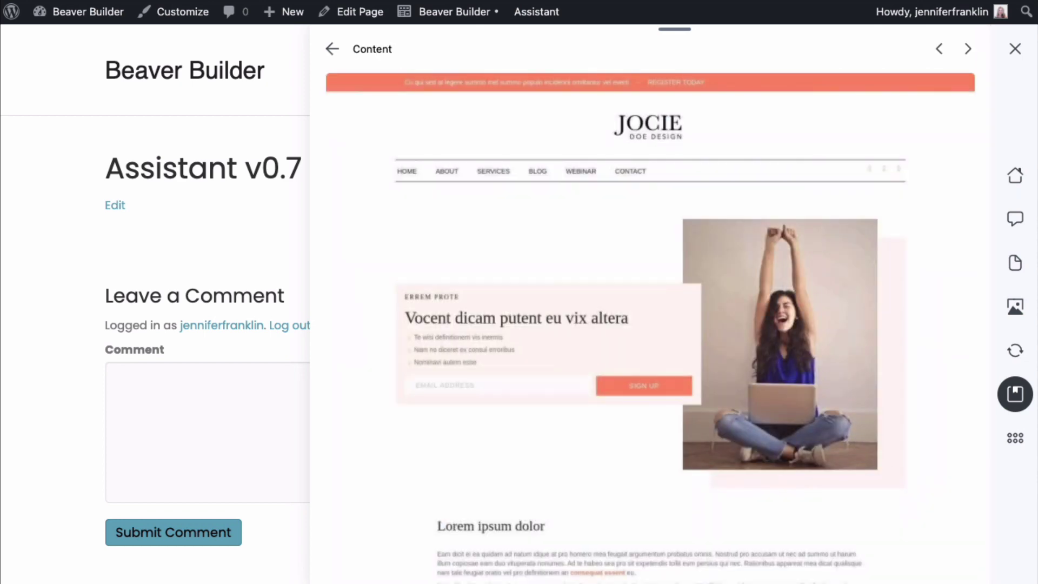
{"action": "scroll", "coordinate": [649, 297], "scroll_direction": "down", "scroll_amount": 4}
{"action": "scroll", "coordinate": [636, 403], "scroll_direction": "down", "scroll_amount": 10}
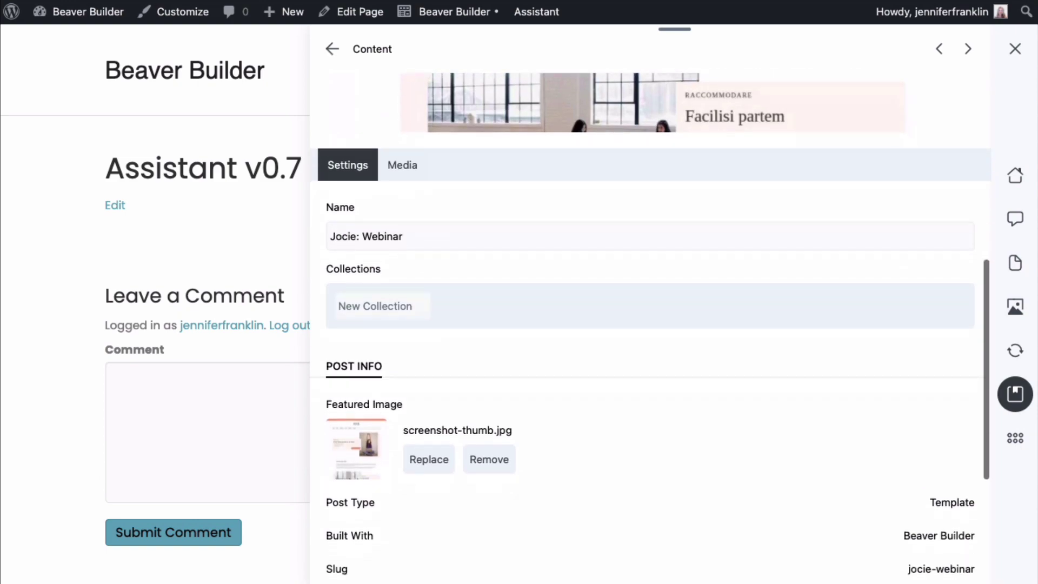
{"action": "left_click", "coordinate": [635, 402]}
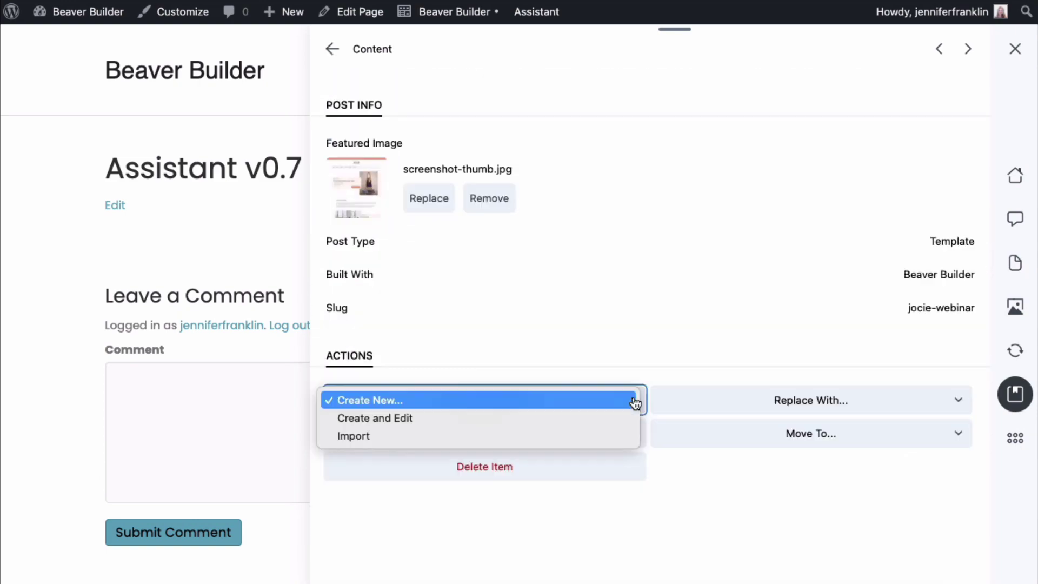
{"action": "left_click", "coordinate": [568, 418]}
Step: Replace the signup section's main heading with "You Are Going to LOVE Assistant!"
{"action": "scroll", "coordinate": [519, 324], "scroll_direction": "down", "scroll_amount": 10}
{"action": "scroll", "coordinate": [539, 297], "scroll_direction": "down", "scroll_amount": 15}
{"action": "left_click", "coordinate": [540, 297]}
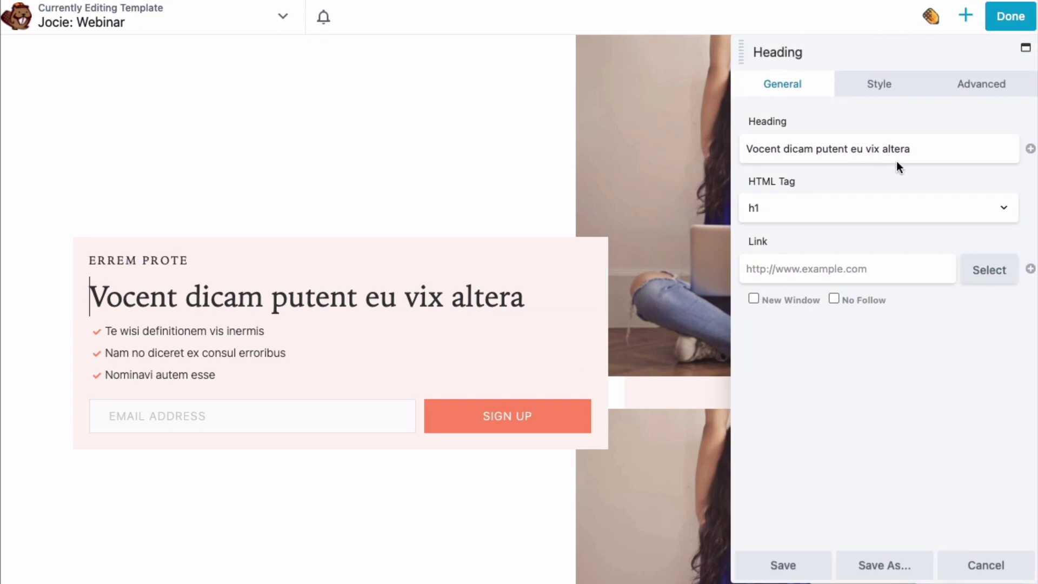
{"action": "left_click_drag", "start_coordinate": [919, 147], "coordinate": [751, 148]}
{"action": "type", "text": "You Are Going to LOVE Assistant!"}
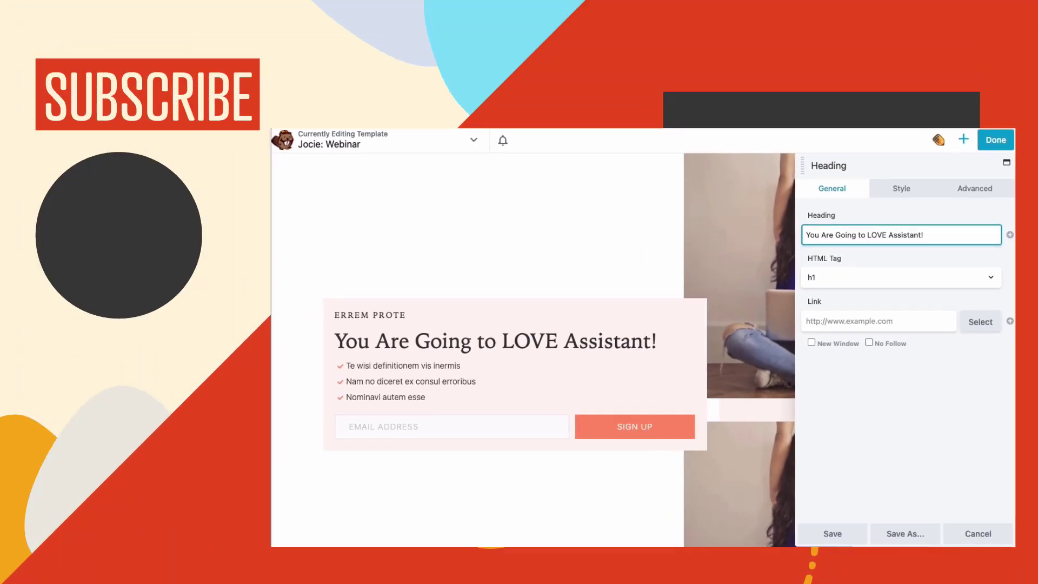